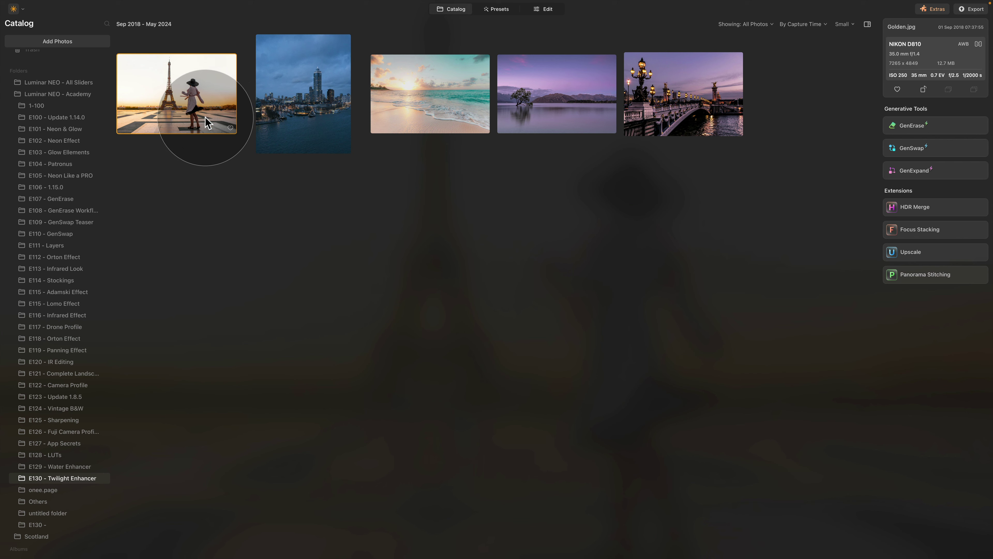
- Open the Eiffel Tower photo for editing and bring up Twilight Enhancer, with the Extensions and Essentials groups collapsed
click(539, 14)
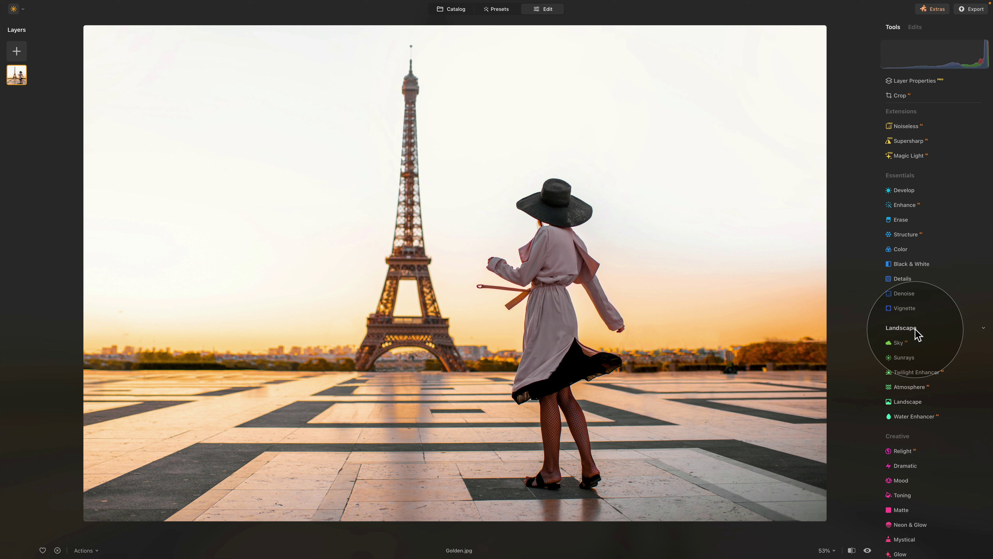
click(903, 111)
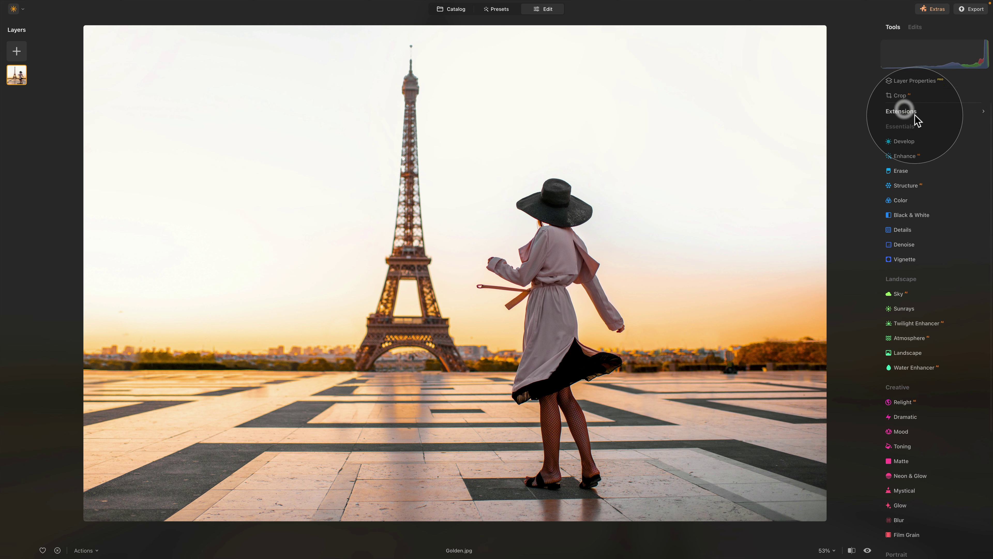
click(908, 126)
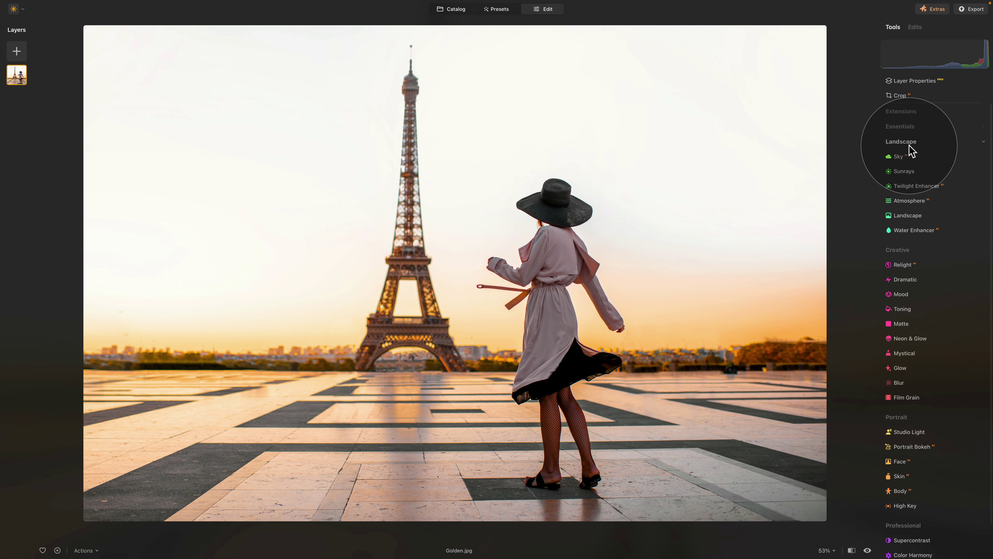
click(906, 185)
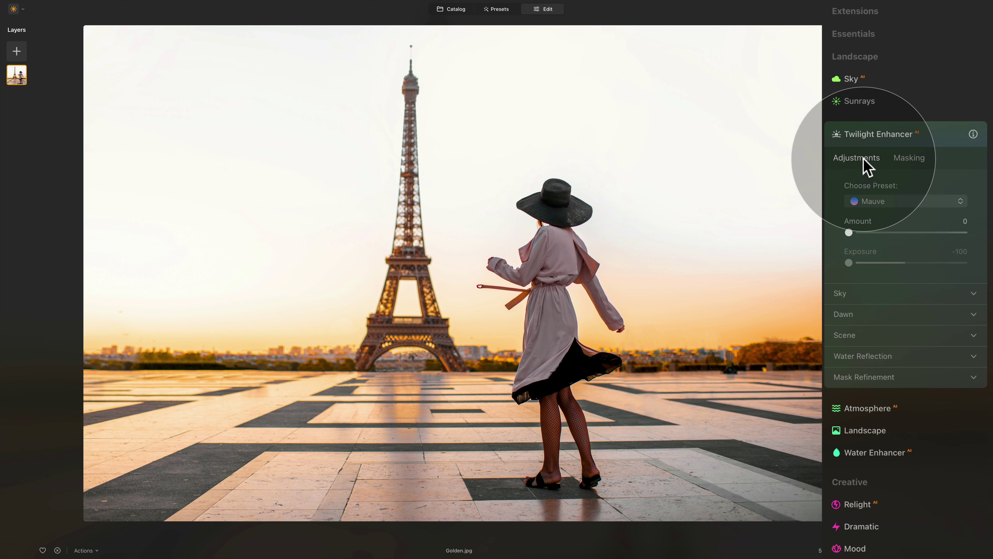
- Examine Twilight Enhancer's masking options and its Sky, Dawn, Scene, Water Reflection and Mask Refinement settings
click(914, 160)
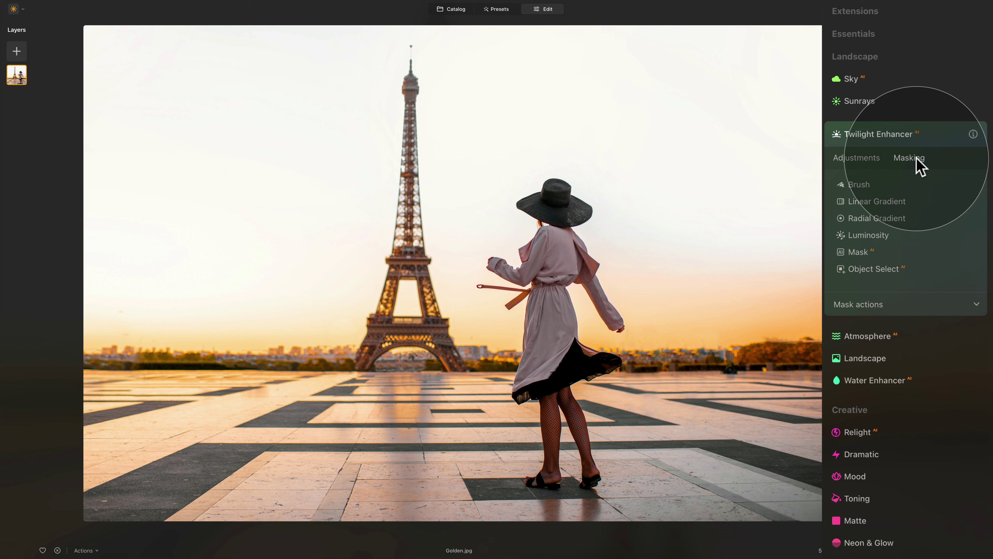
click(865, 160)
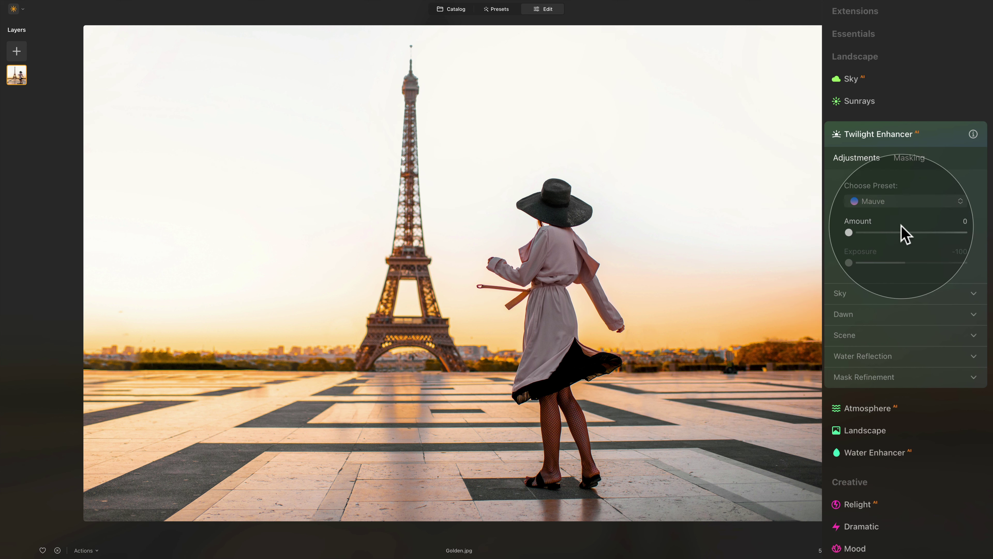
click(862, 294)
click(863, 293)
click(866, 314)
click(867, 316)
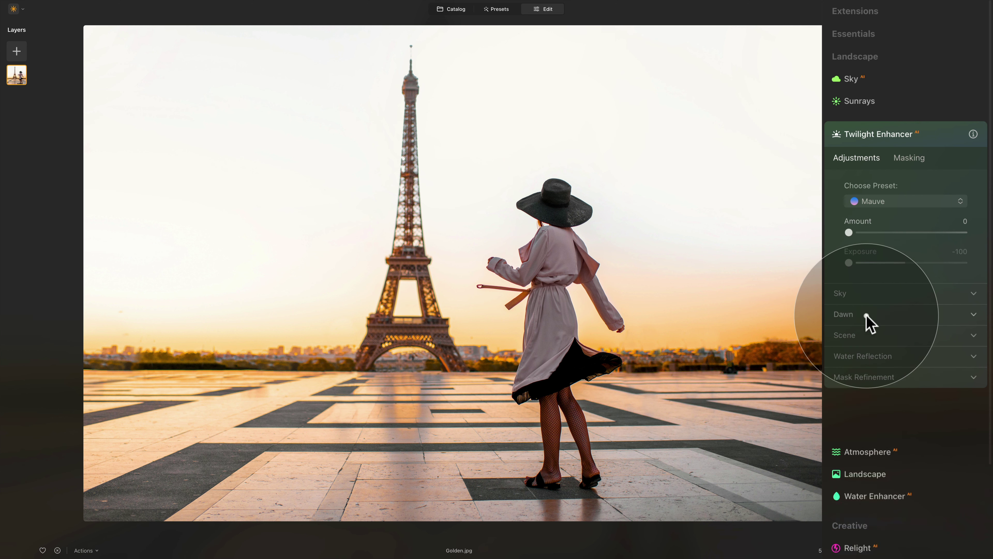
click(867, 335)
click(869, 335)
click(880, 356)
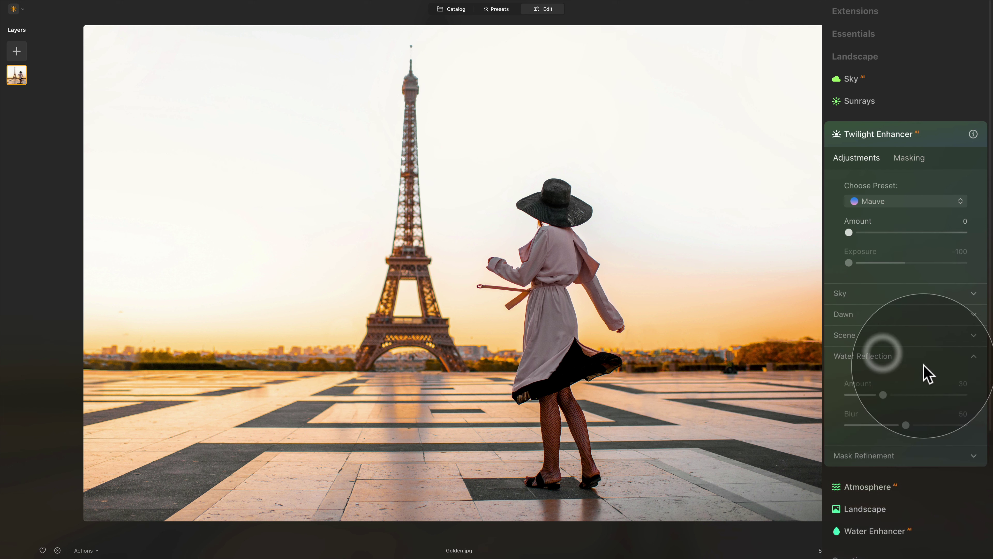
click(906, 355)
click(896, 377)
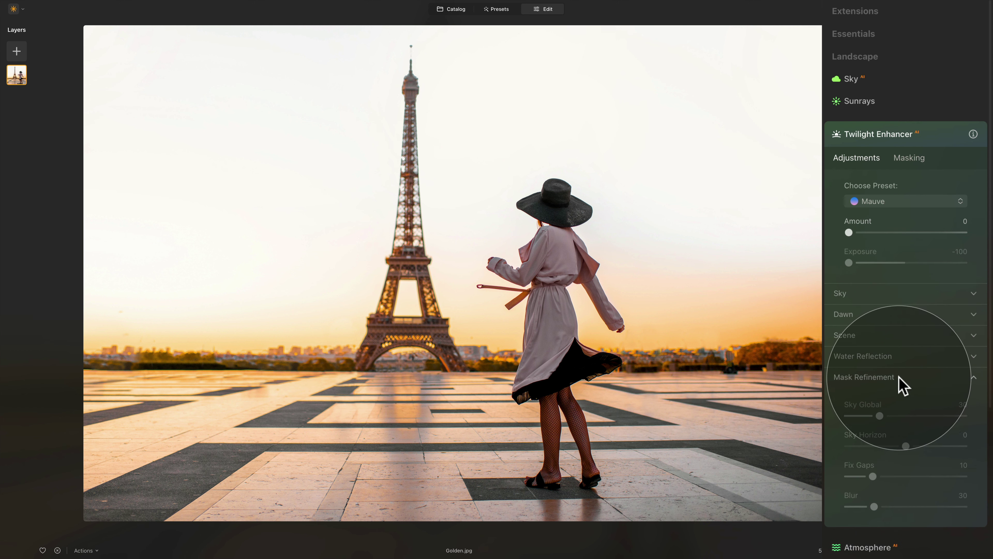
click(899, 377)
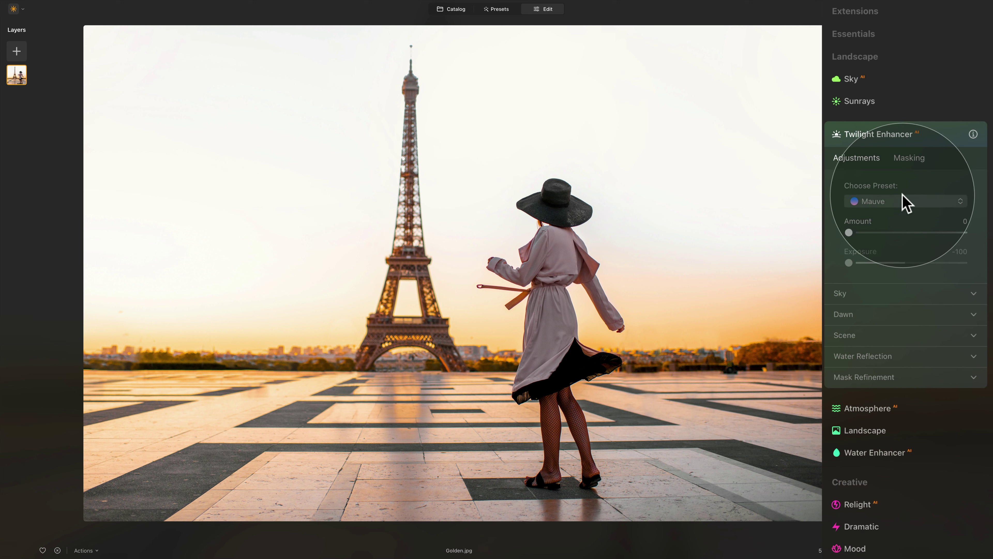
- Apply the Golden preset to the Eiffel Tower photo, try stronger and weaker effects, and set the Amount to 50
click(905, 201)
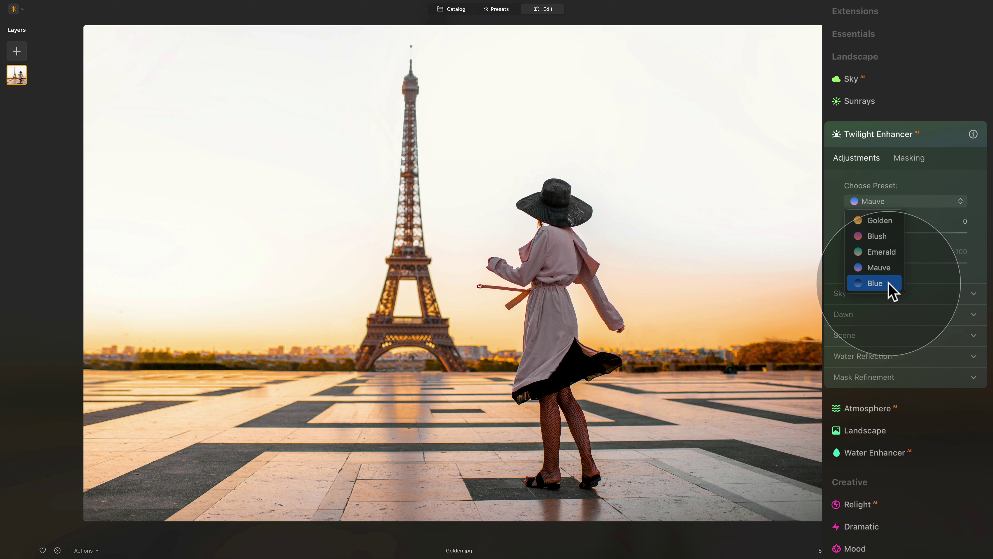
click(880, 221)
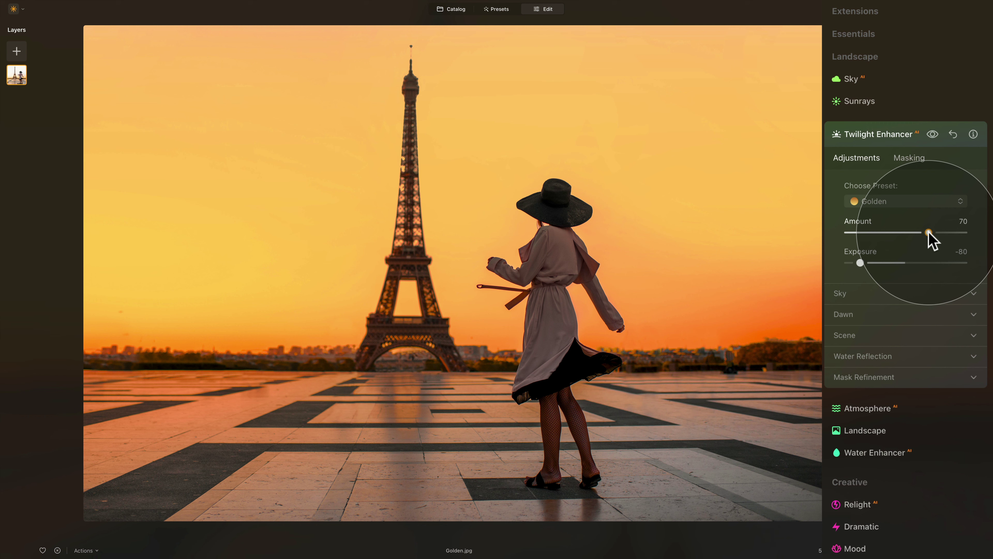
drag(928, 232, 927, 233)
drag(928, 233, 977, 239)
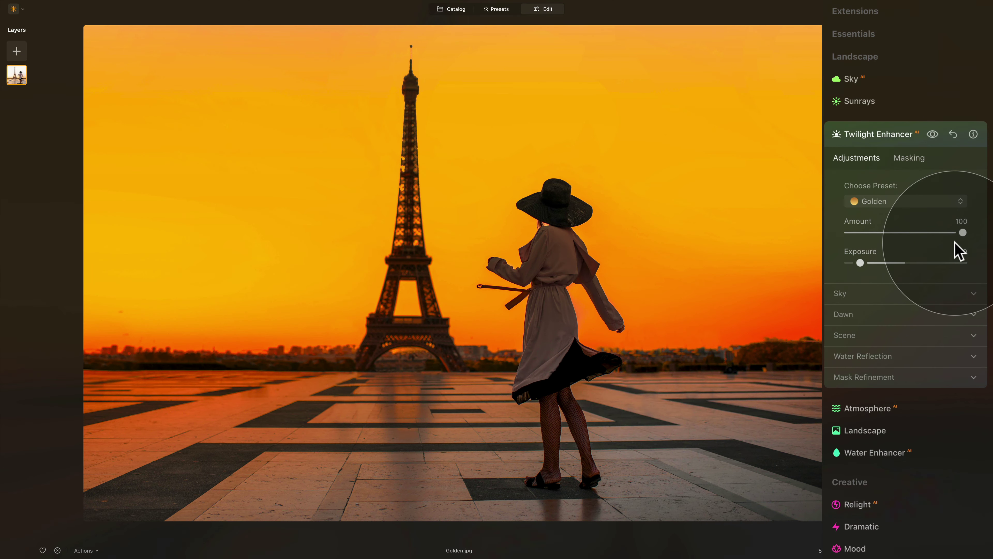
drag(961, 232, 882, 222)
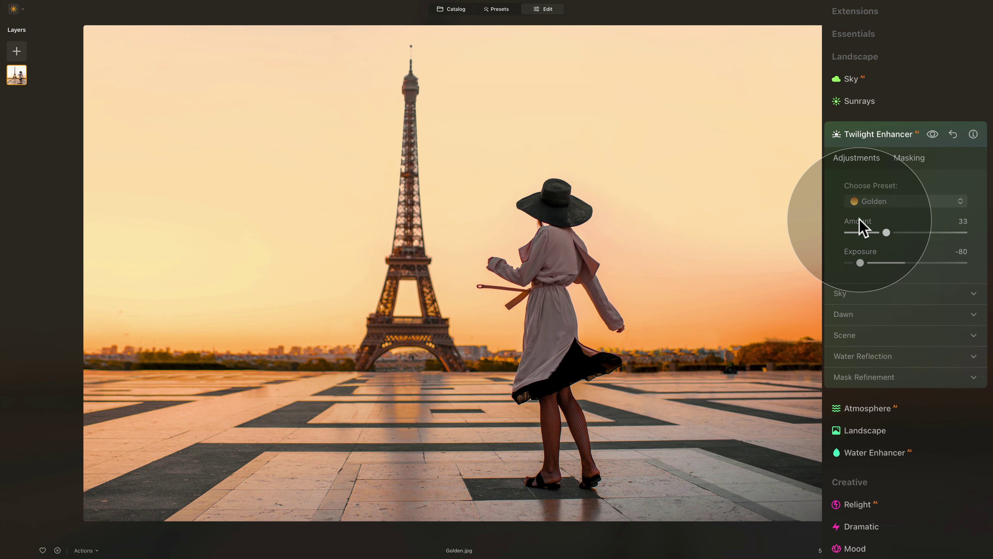
drag(885, 232, 905, 232)
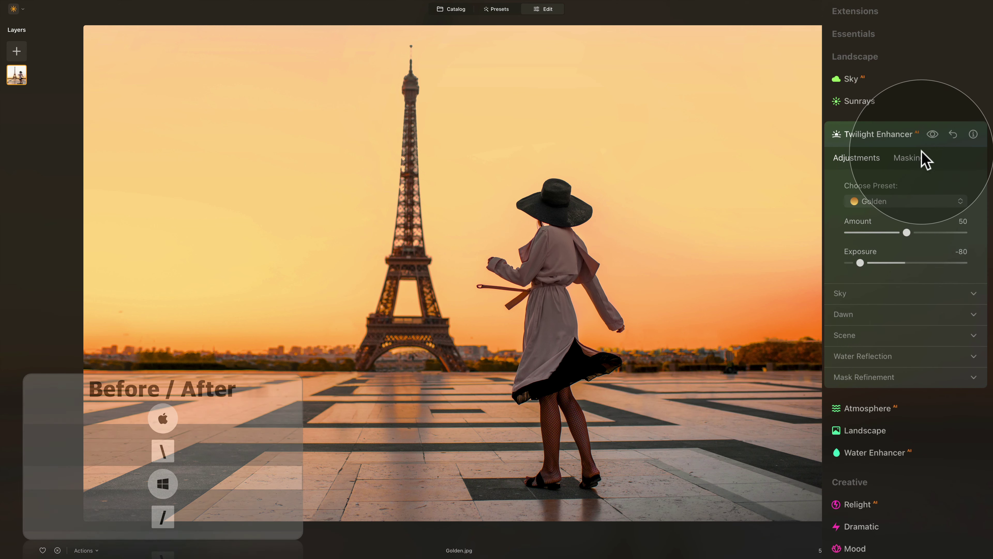
- Compare the photo with and without the twilight effect, and set the Exposure to -70
click(931, 135)
click(932, 135)
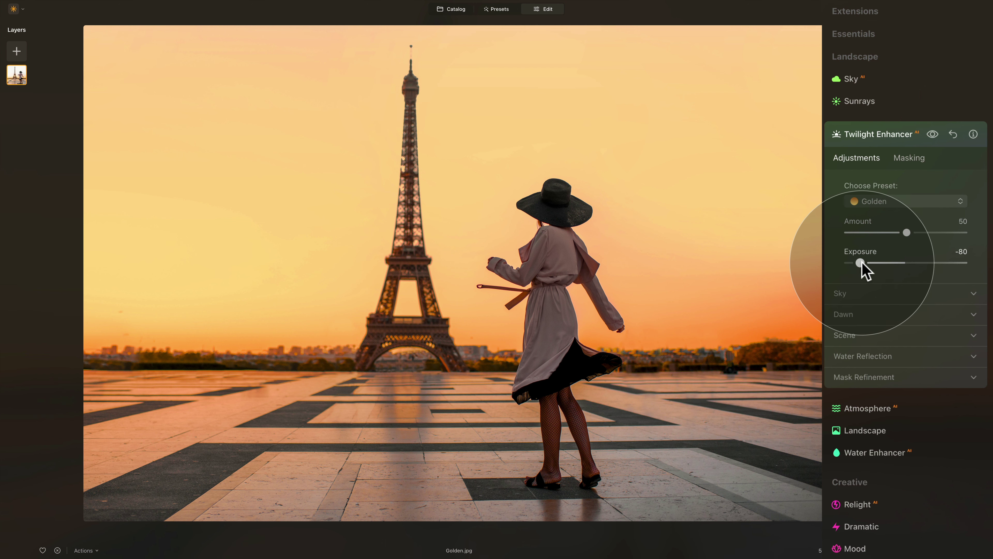
drag(861, 263, 831, 262)
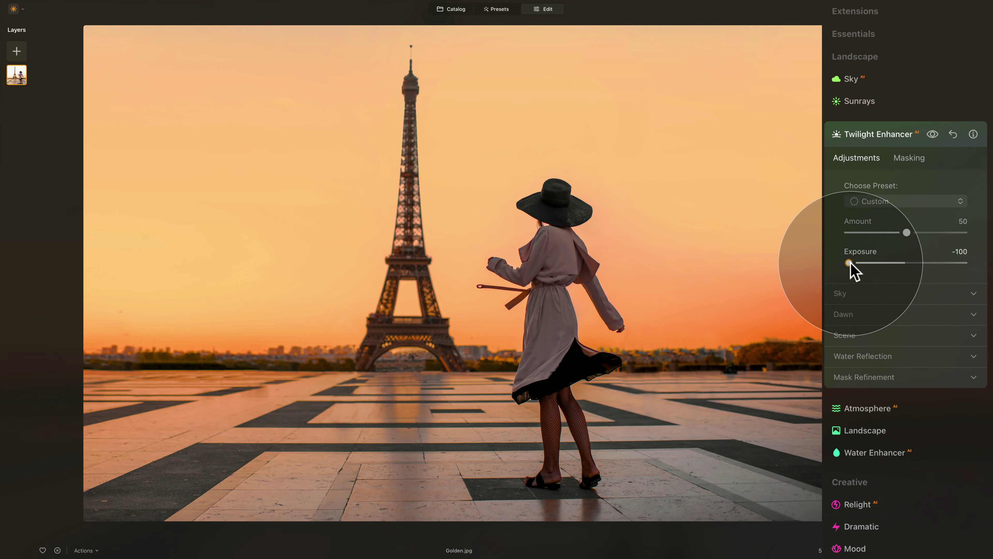
drag(848, 263, 866, 263)
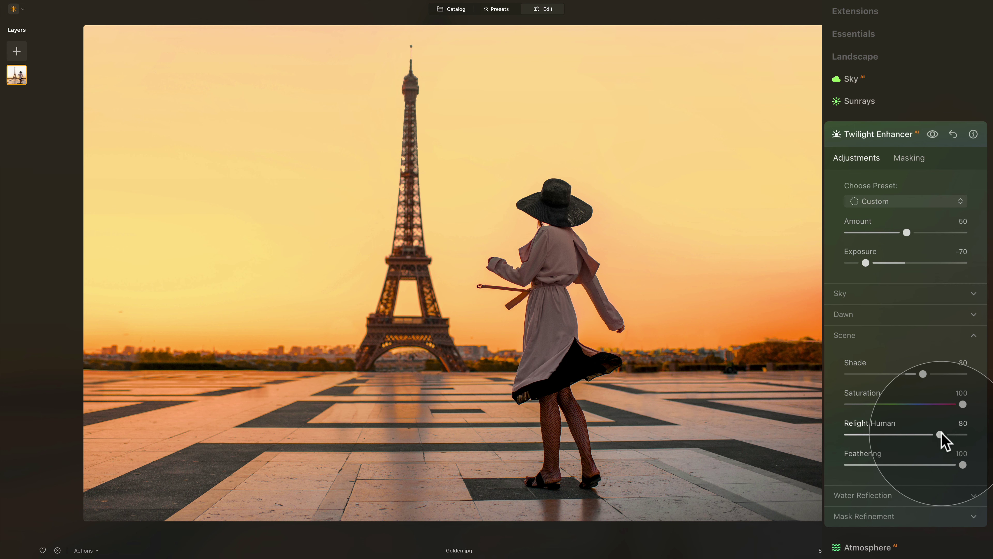
- Try lower and higher Relight Human strengths in the Scene settings, and restore the value to 80
drag(940, 434, 887, 437)
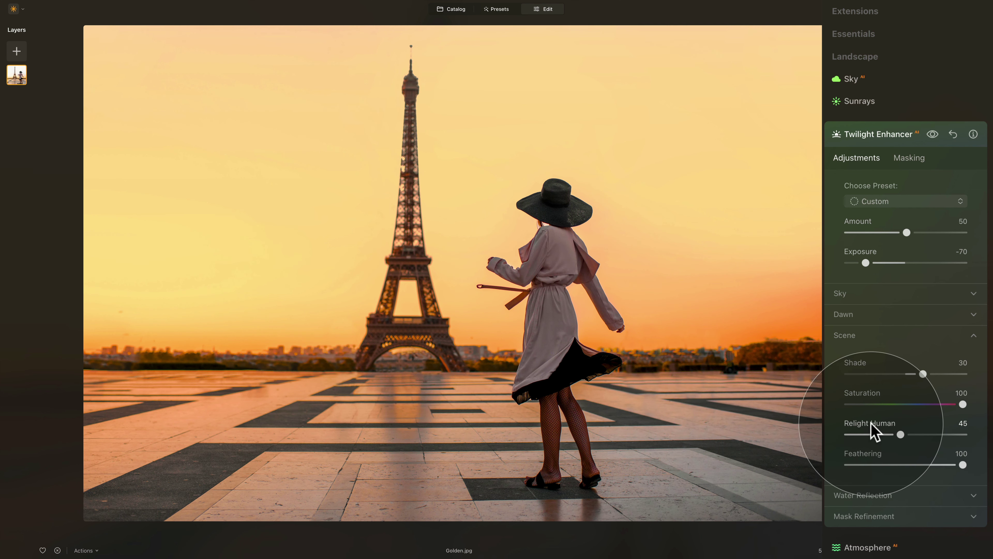
double_click(870, 430)
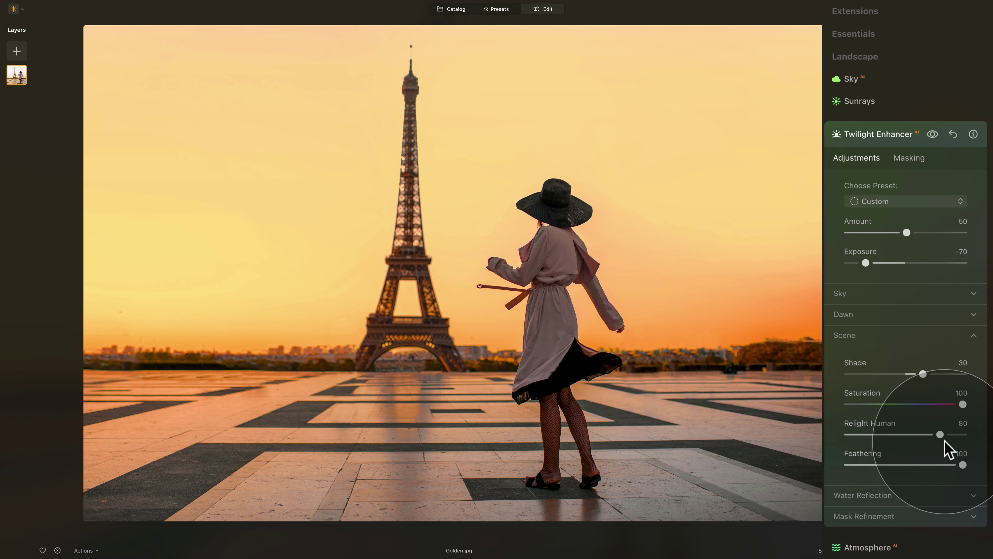
drag(941, 435, 970, 437)
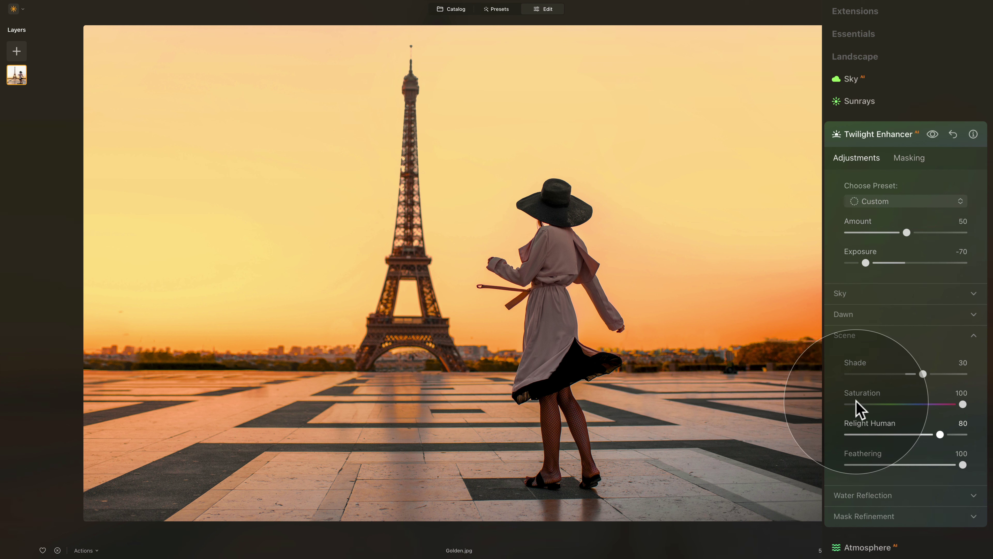
click(854, 336)
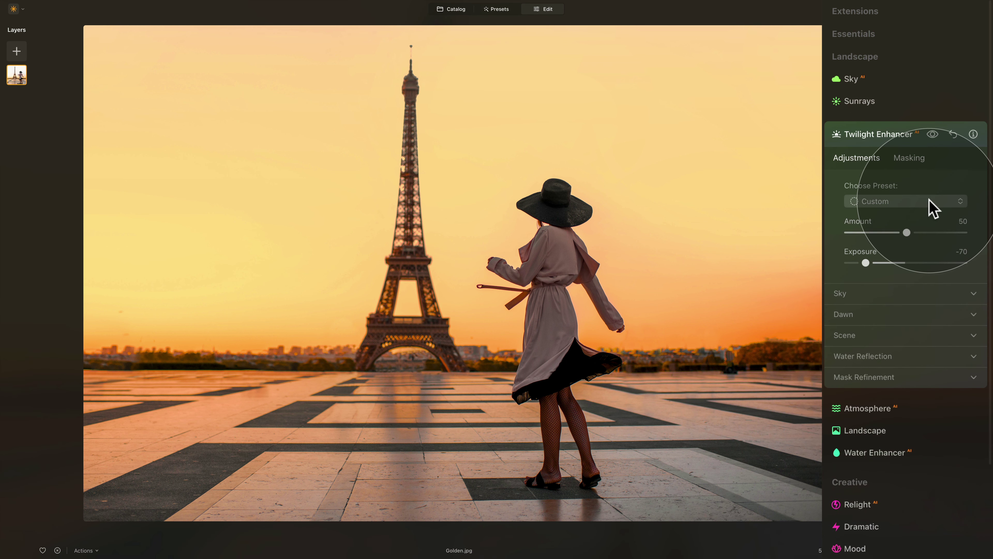
- Compare the photo with the effect off and on, and reapply the Golden preset with its default Amount and Exposure
click(932, 135)
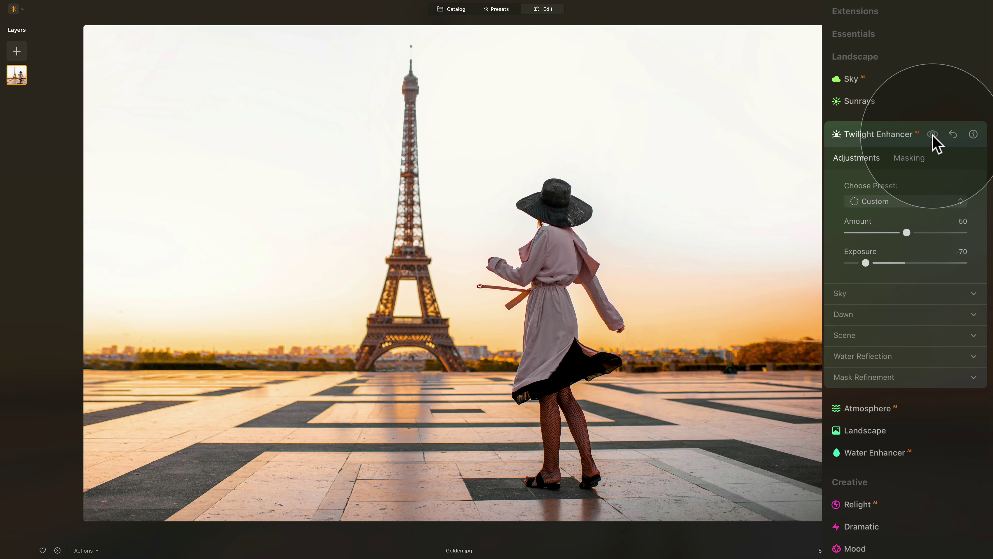
click(932, 135)
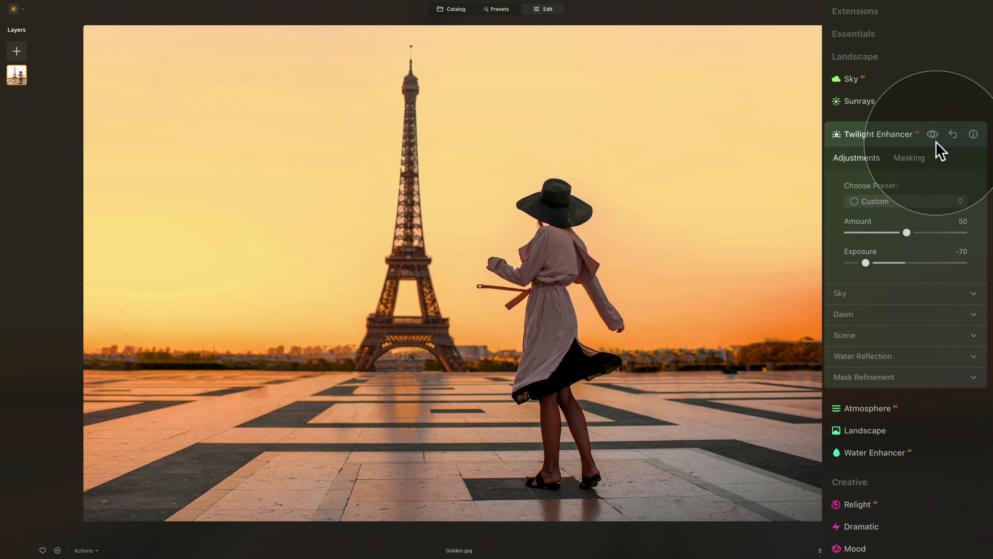
click(923, 201)
click(883, 223)
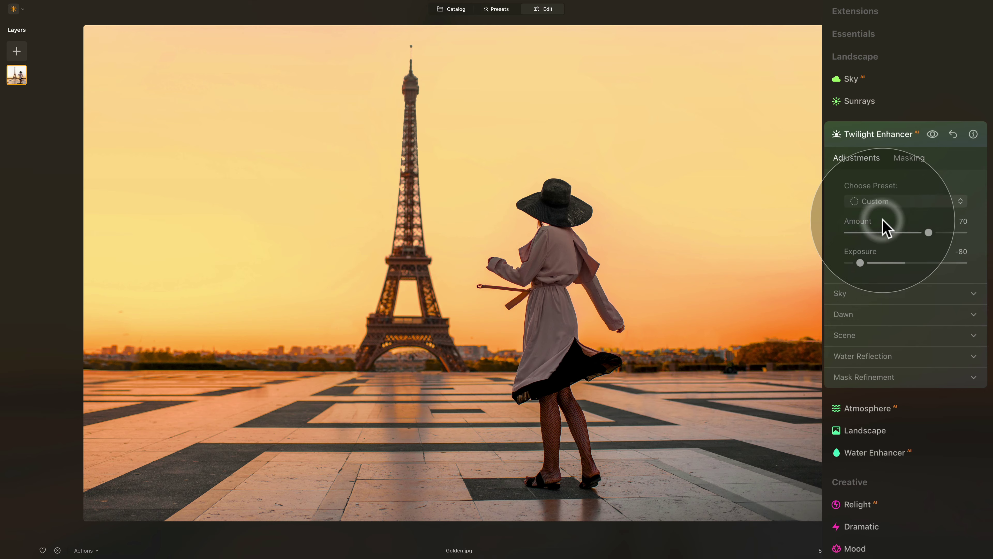
- Open the purple lake photo Mauve.tiff from the catalog for editing and bring up Twilight Enhancer
click(452, 10)
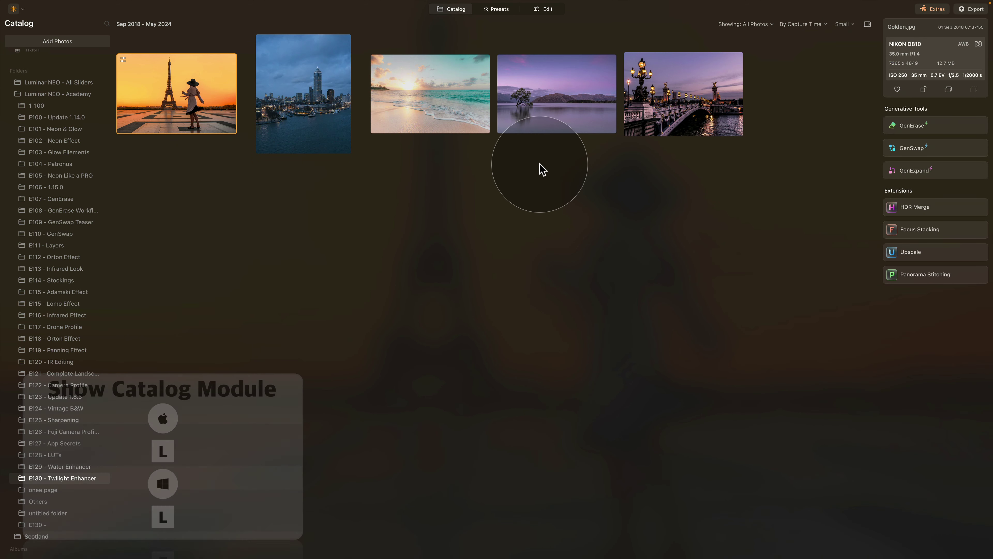
click(565, 107)
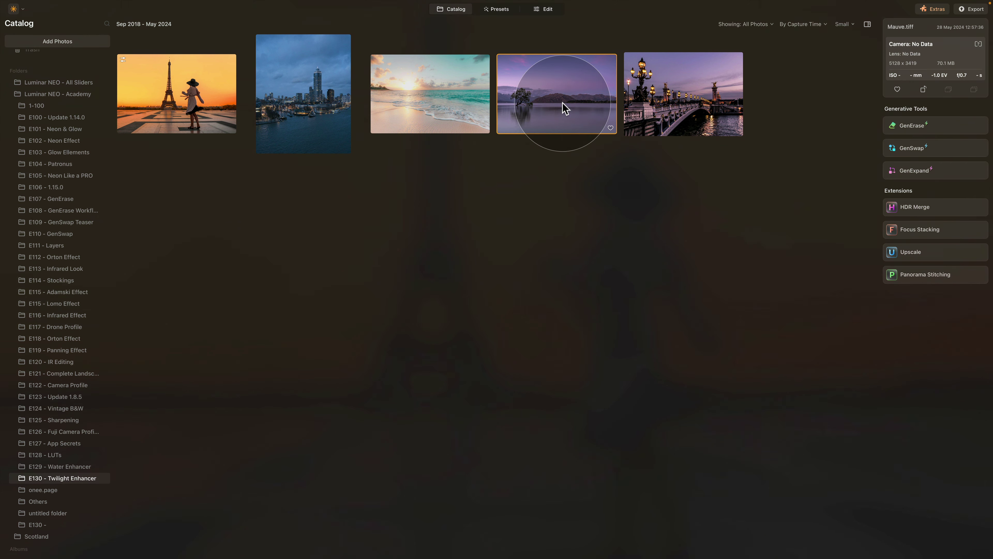
click(542, 12)
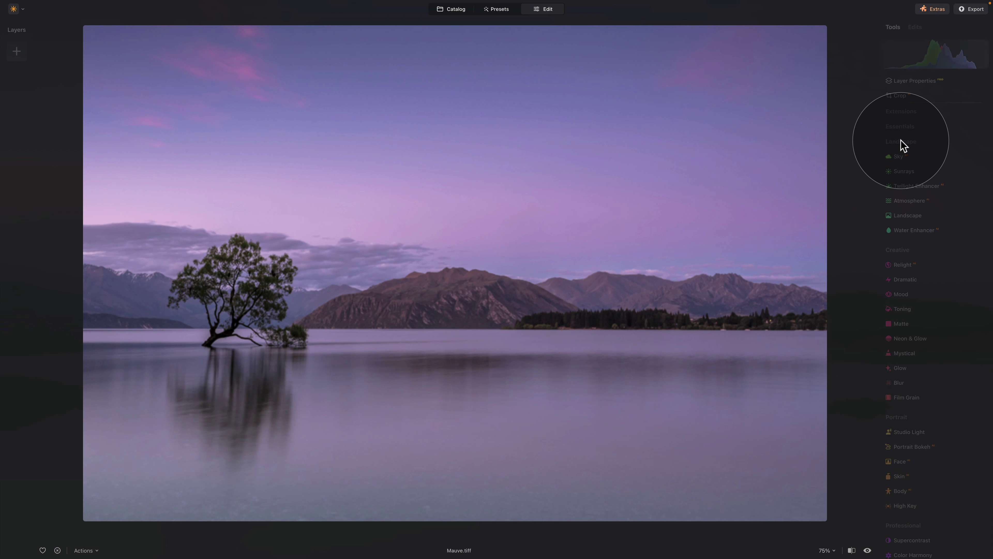
click(909, 188)
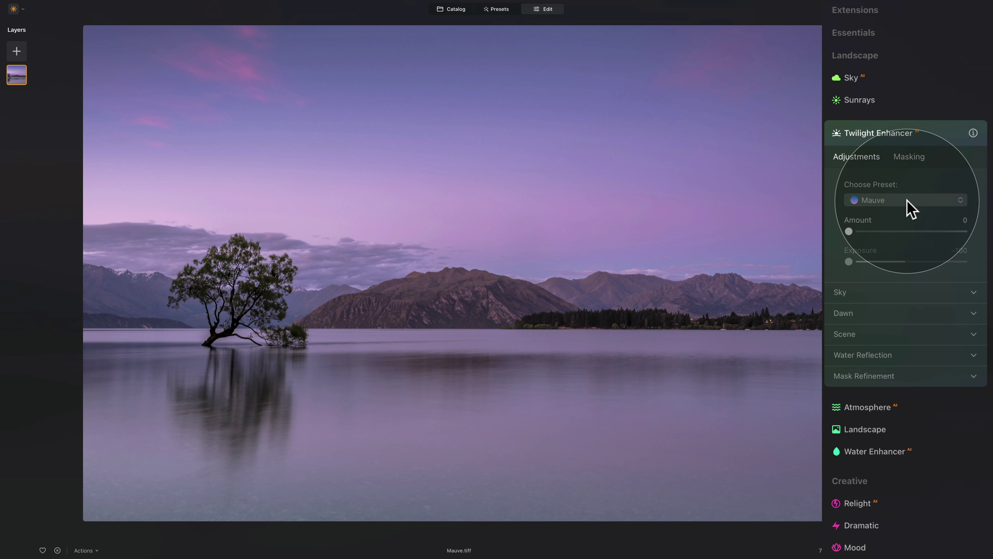
- Apply the Blush twilight preset to the lake photo and lower its Amount to 39
click(907, 201)
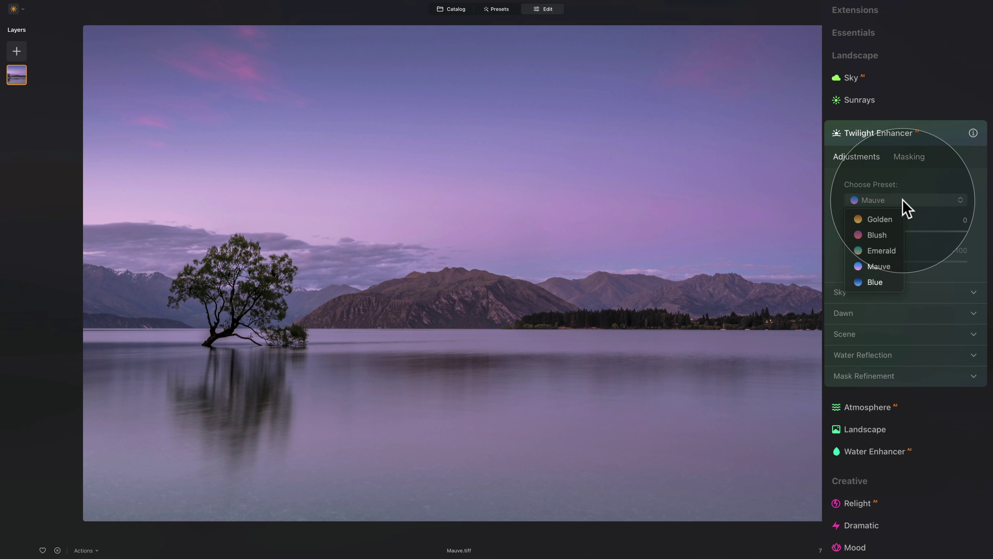
click(873, 234)
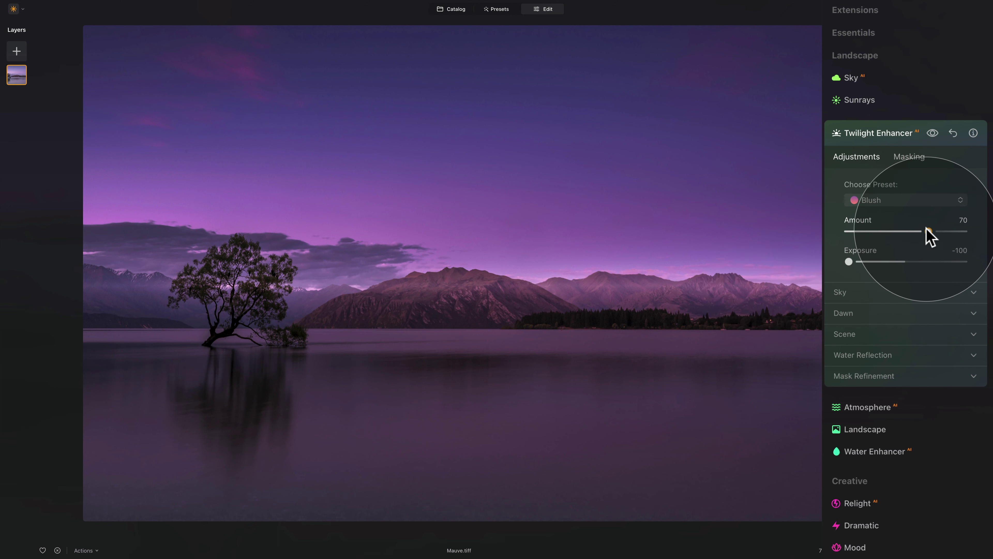
drag(929, 232, 892, 225)
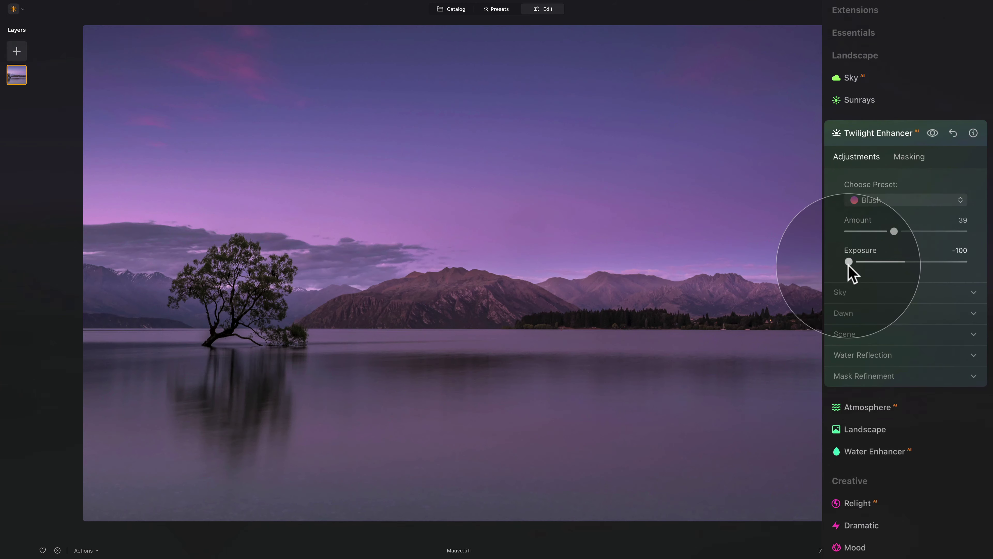
- Try an Exposure of -87 on the lake photo, undo that change and return to the catalog
drag(850, 263, 857, 261)
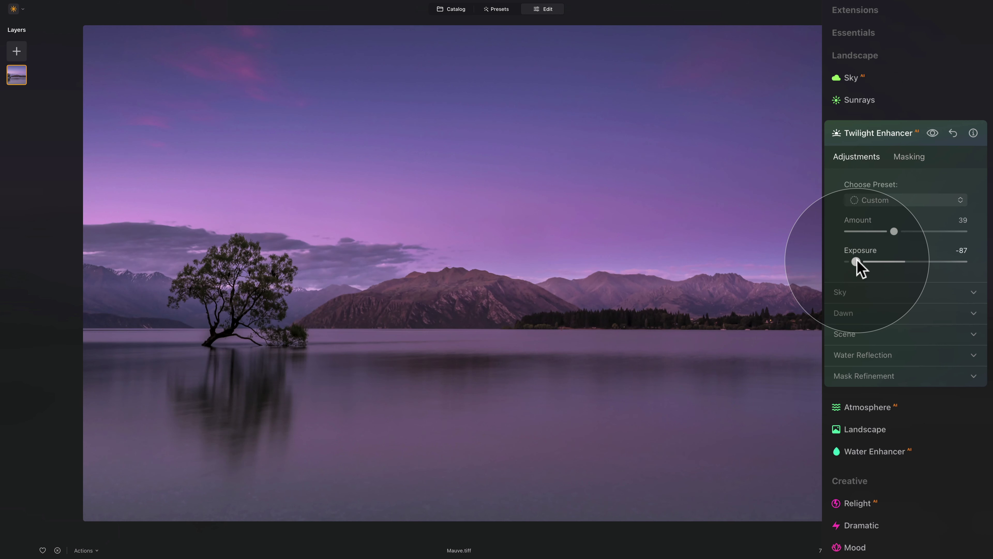
key(super+z)
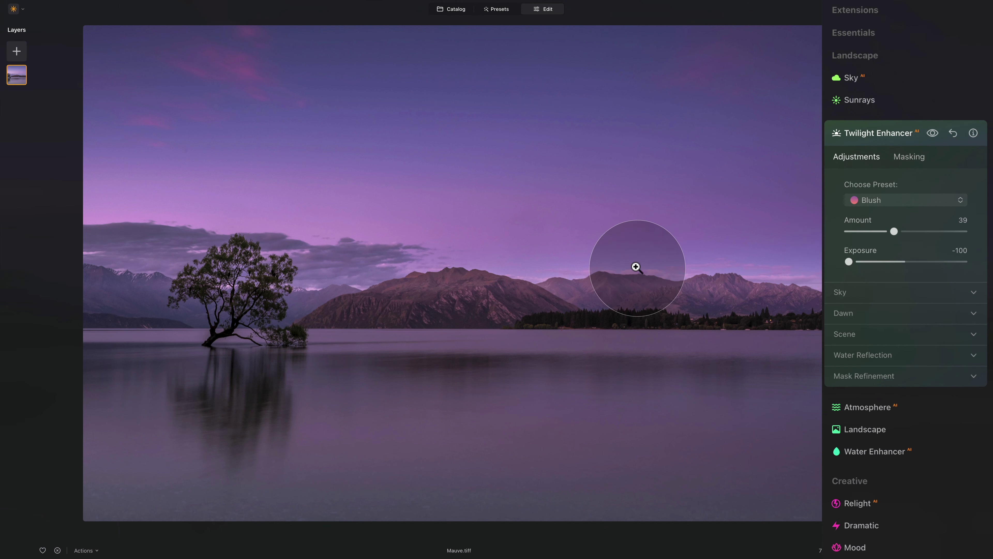
click(450, 10)
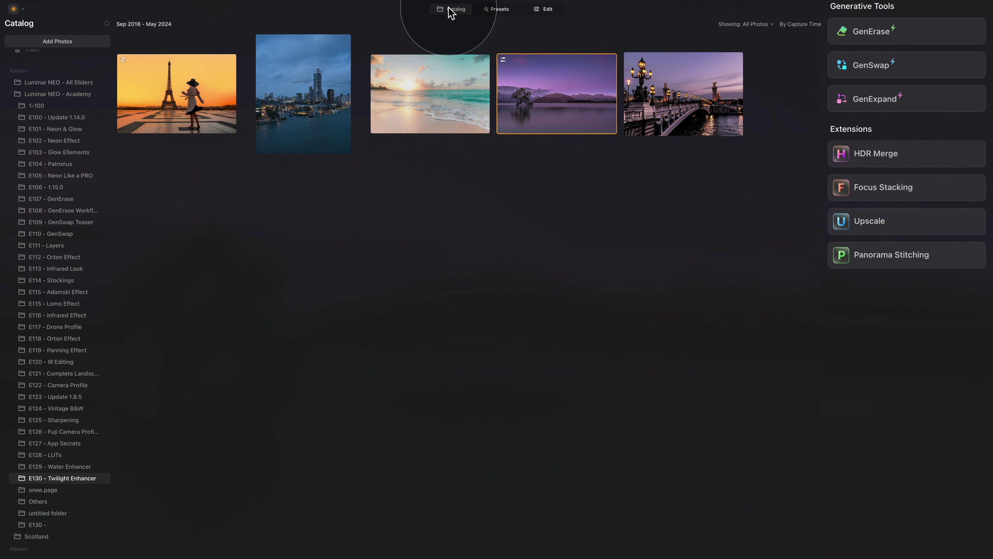
- Open the beach sunset photo Blush.jpg from the catalog for editing and bring up Twilight Enhancer
click(437, 112)
click(541, 10)
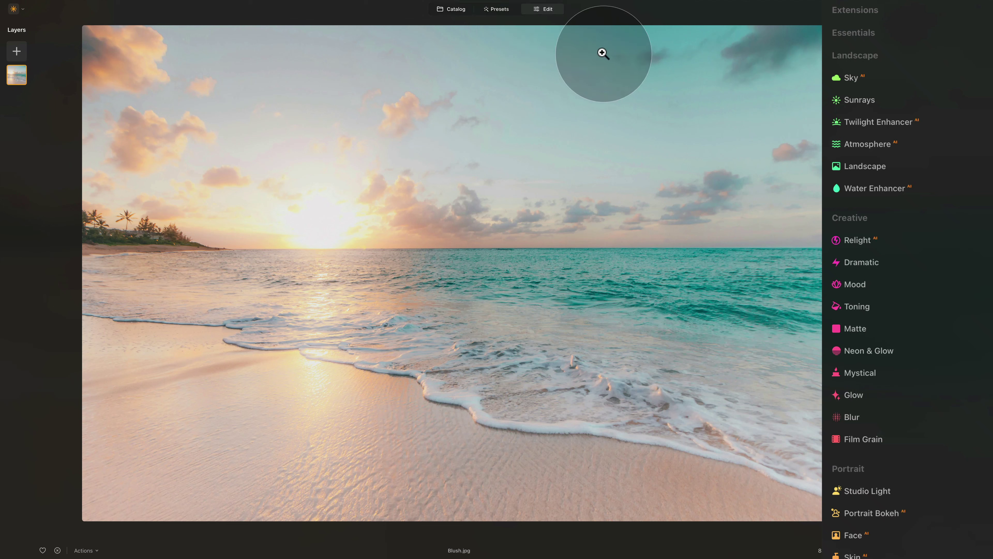
click(879, 122)
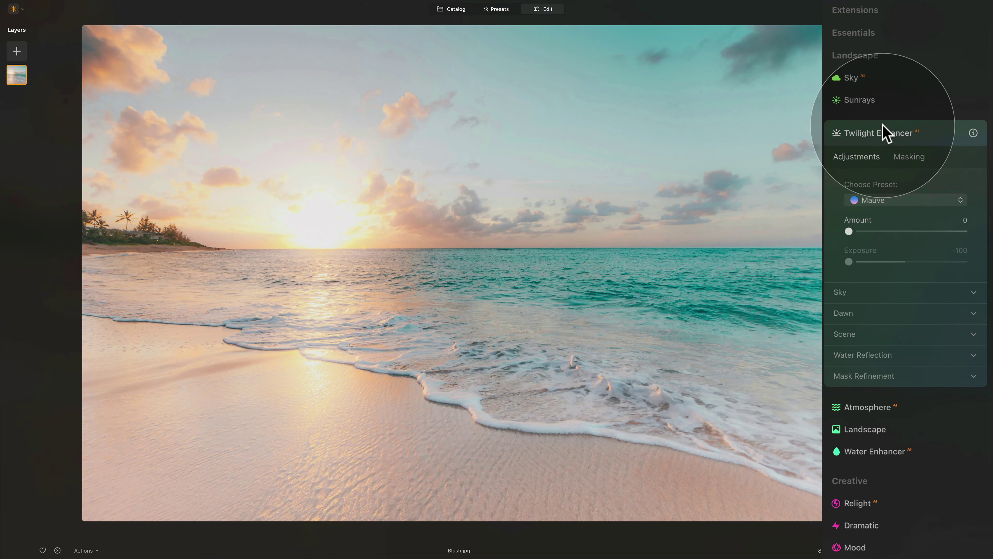
- Apply the Emerald twilight preset to the beach photo and lower its Amount to 47
click(915, 201)
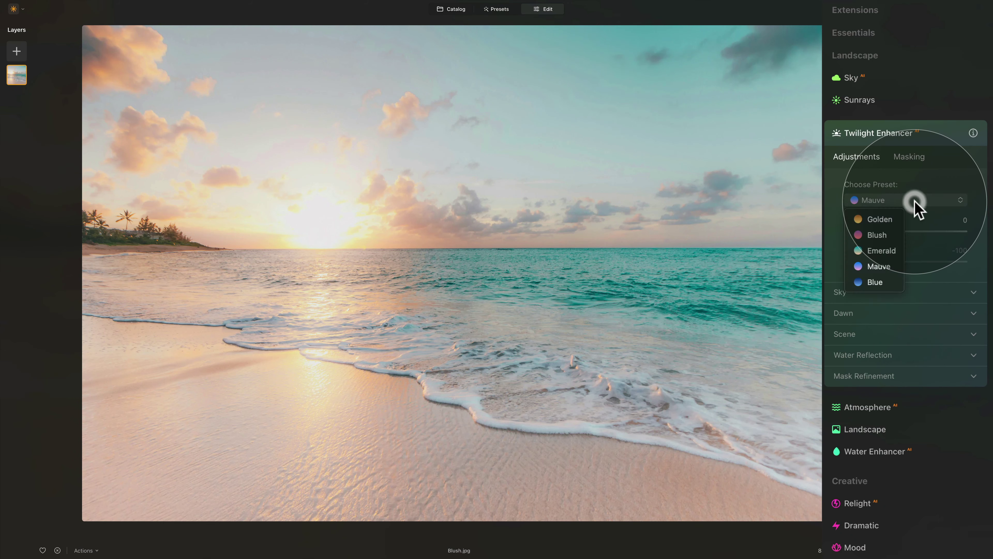
click(875, 251)
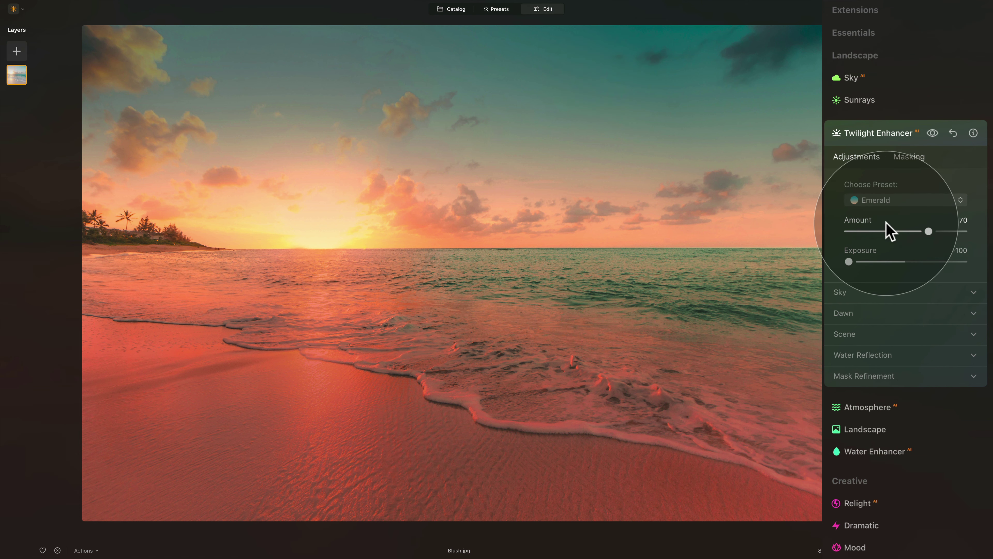
click(904, 231)
mouse_move(904, 231)
mouse_down()
mouse_move(884, 231)
mouse_move(903, 231)
mouse_up()
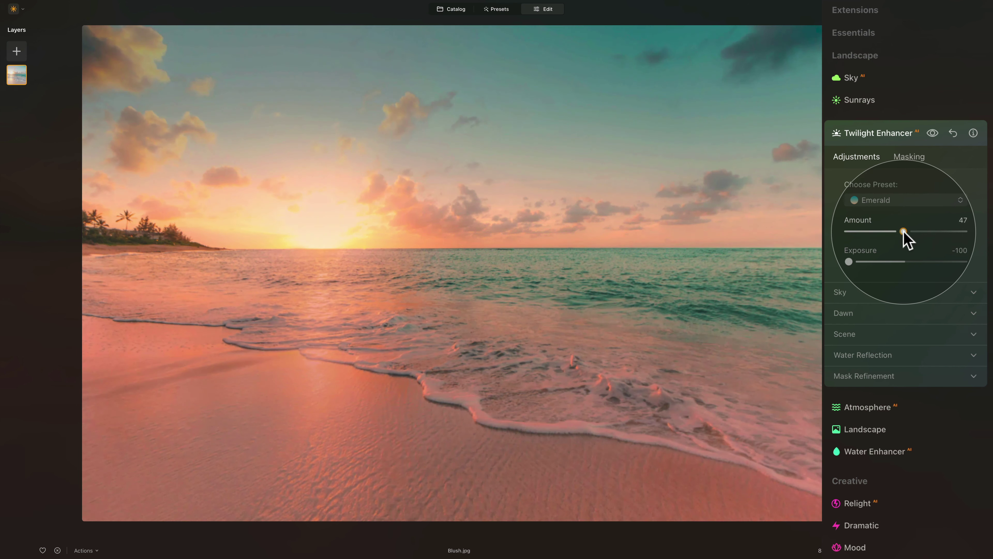
click(843, 260)
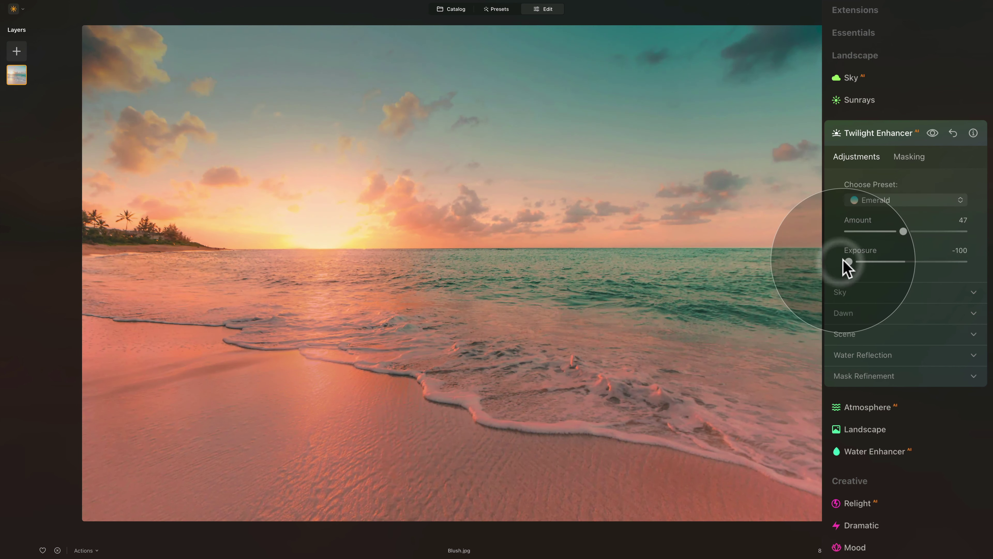
- Go back to the catalog, open the bridge photo Emerald.jpg for editing and bring up Twilight Enhancer
click(449, 9)
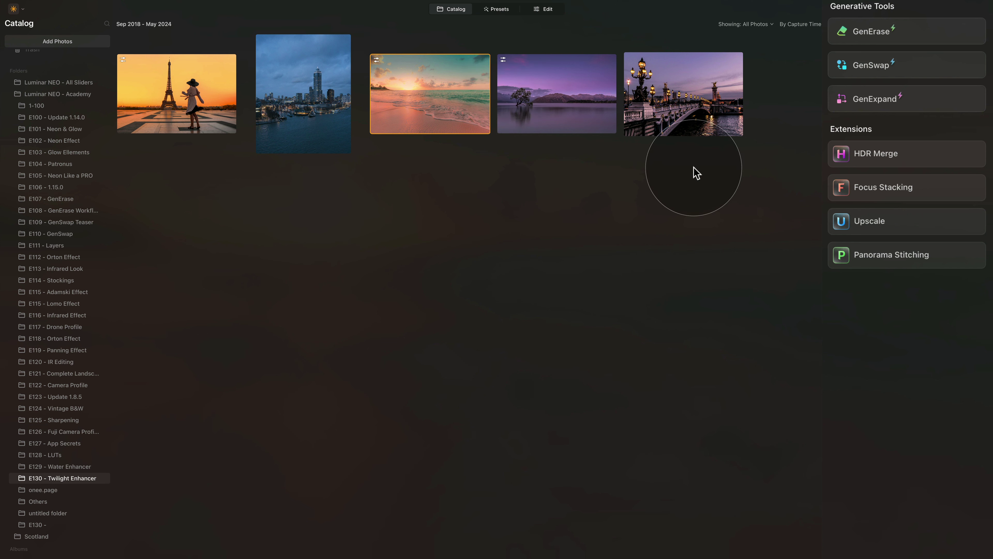
click(676, 97)
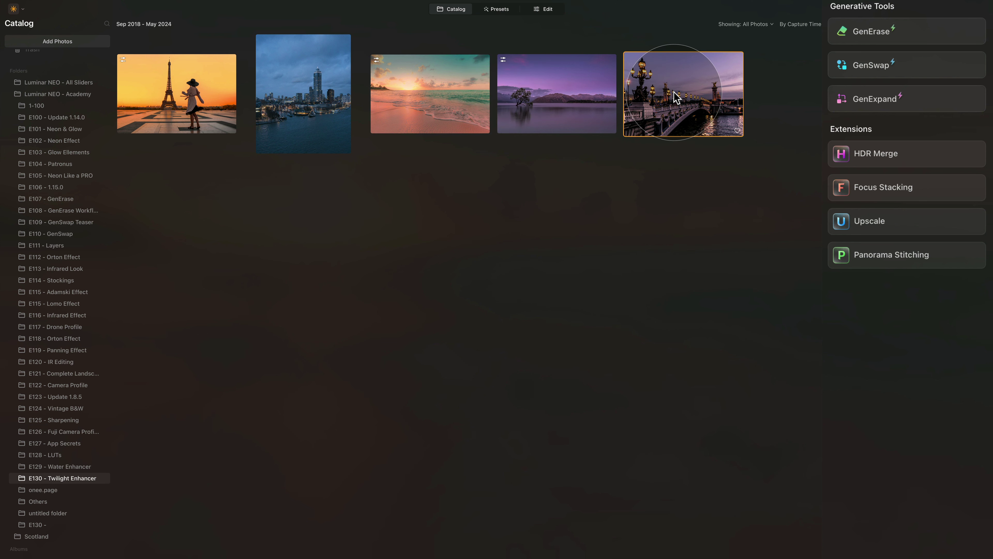
click(553, 11)
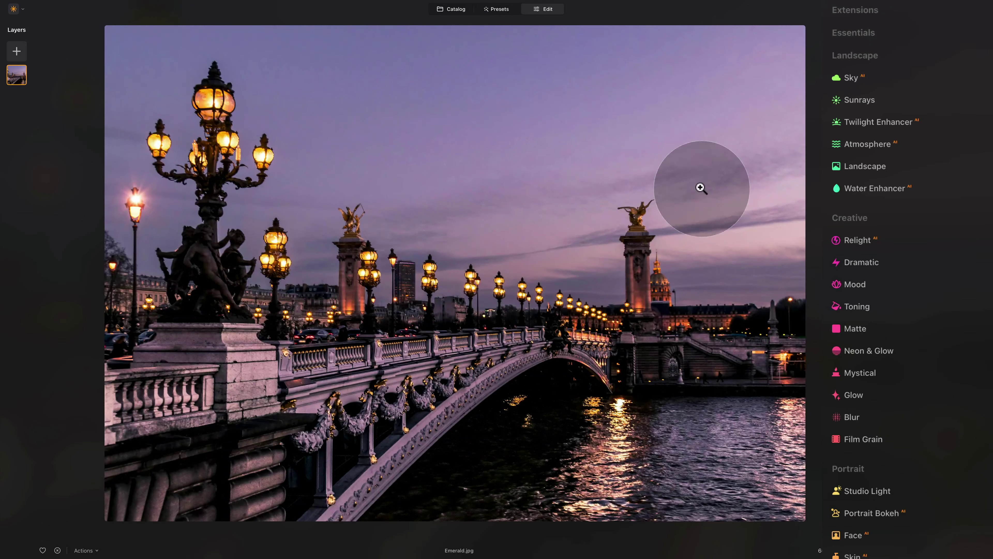
click(862, 126)
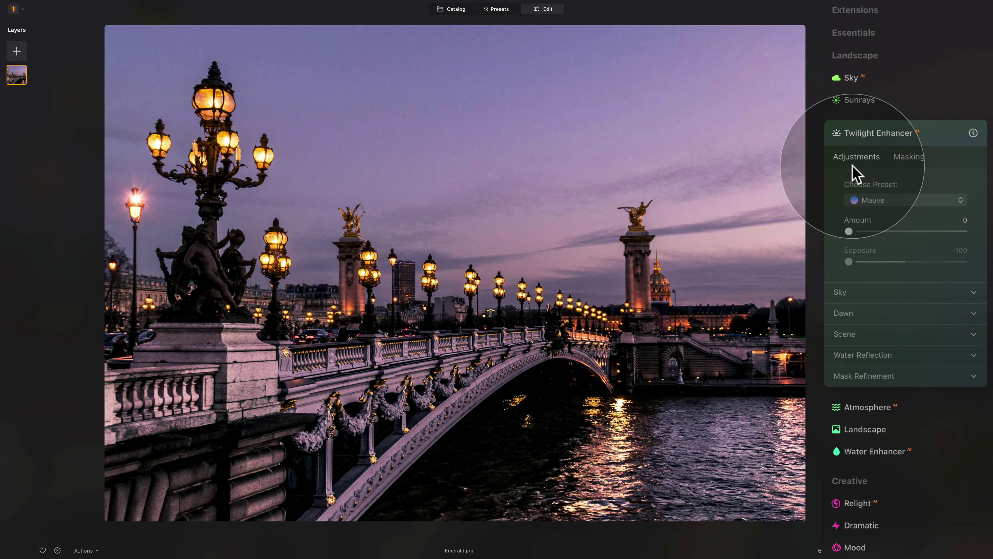
- Apply the Mauve twilight preset to the bridge photo and return to the catalog
click(927, 200)
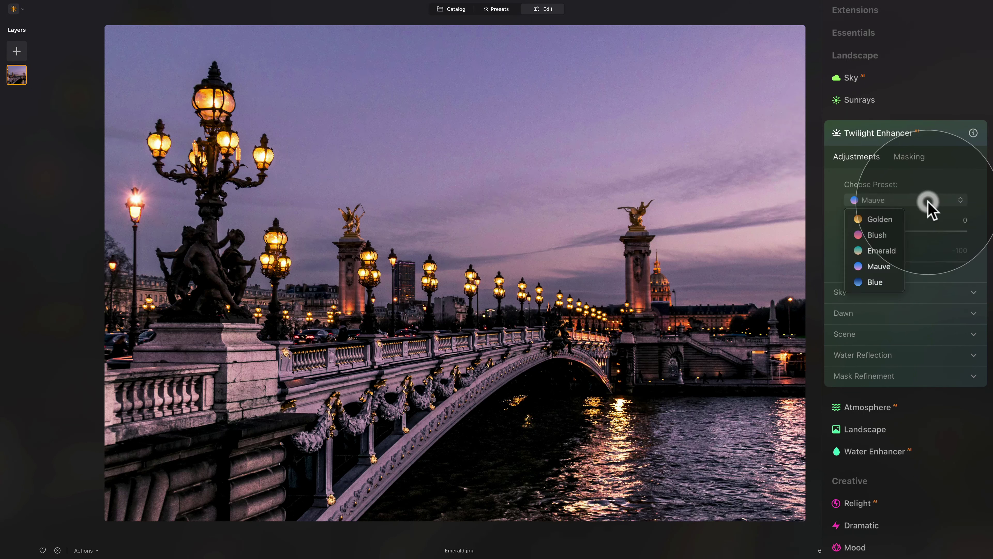
click(883, 266)
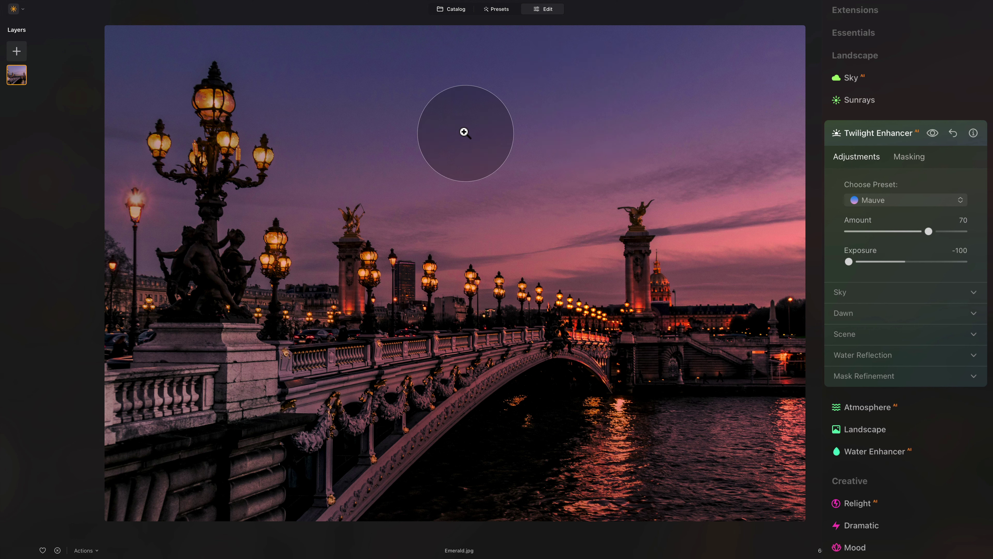
click(458, 11)
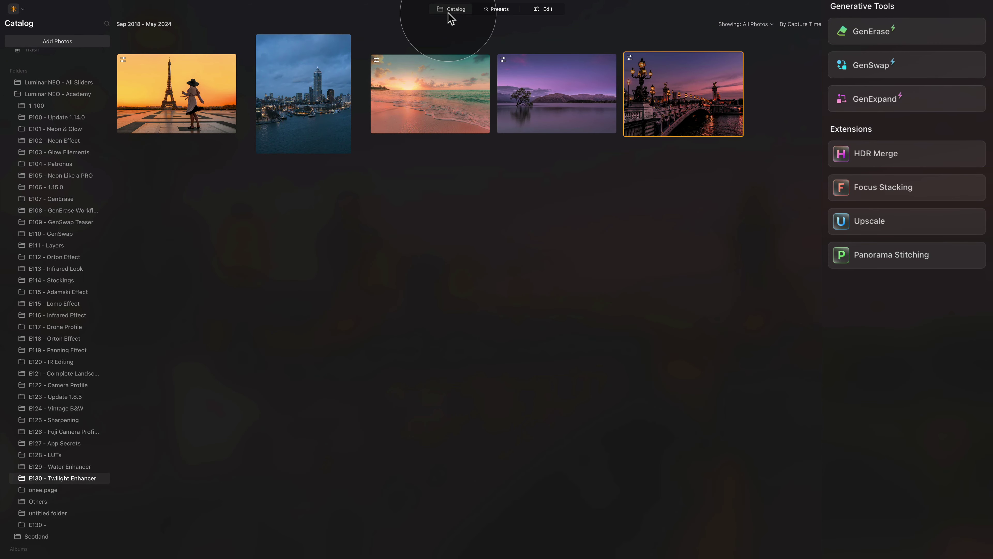
- Open the city skyline photo Blue.tiff from the catalog for editing and bring up Twilight Enhancer
click(315, 70)
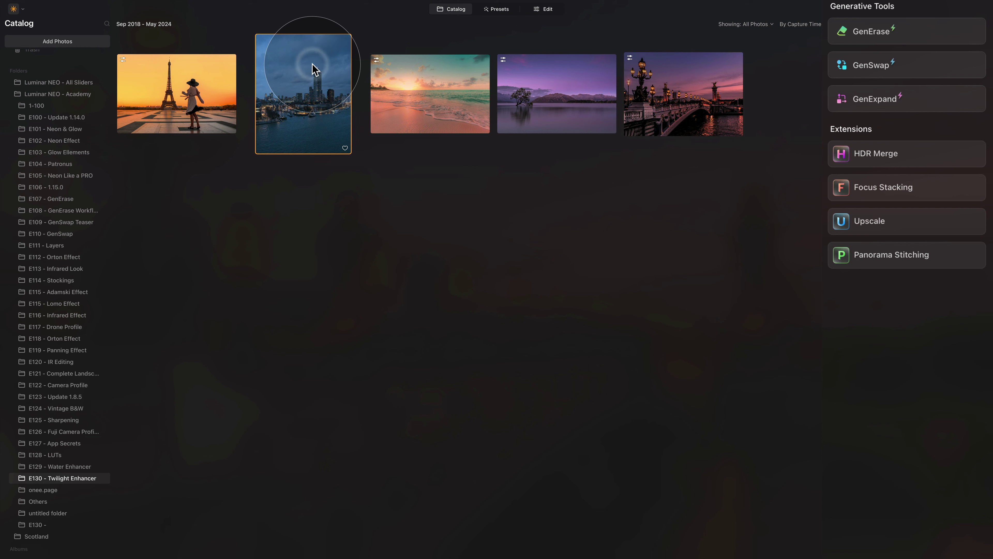
click(546, 10)
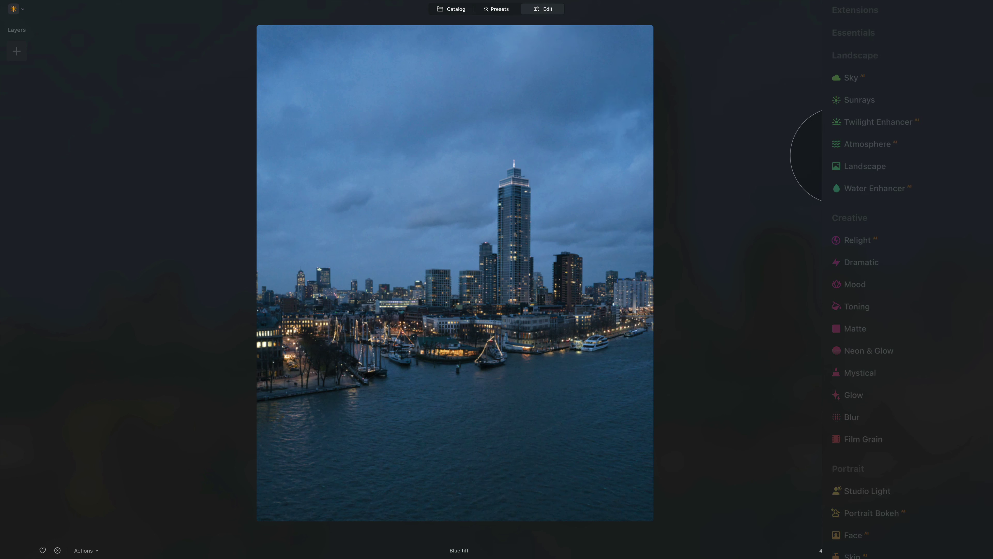
click(897, 123)
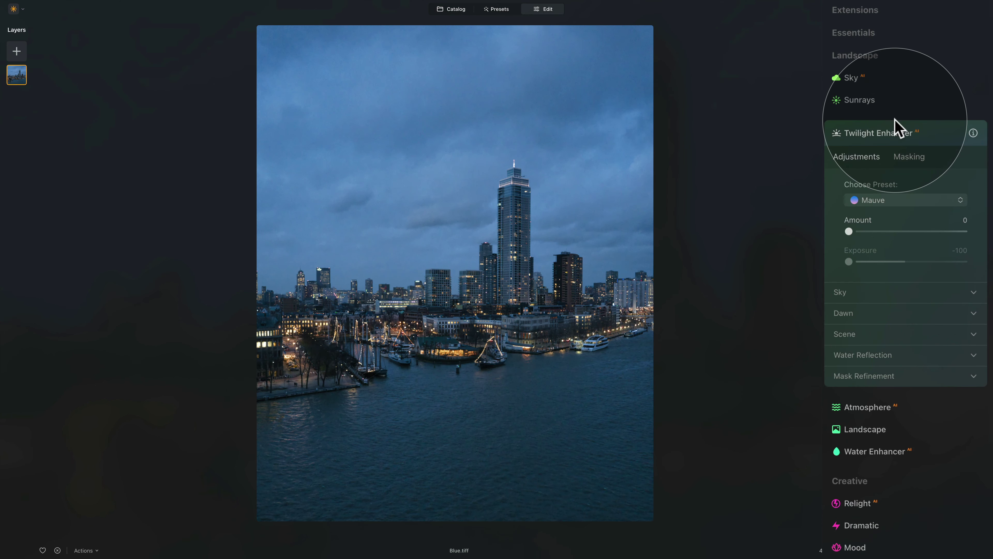
- Apply the Blue twilight preset to the skyline photo and raise its Amount to 89
click(915, 202)
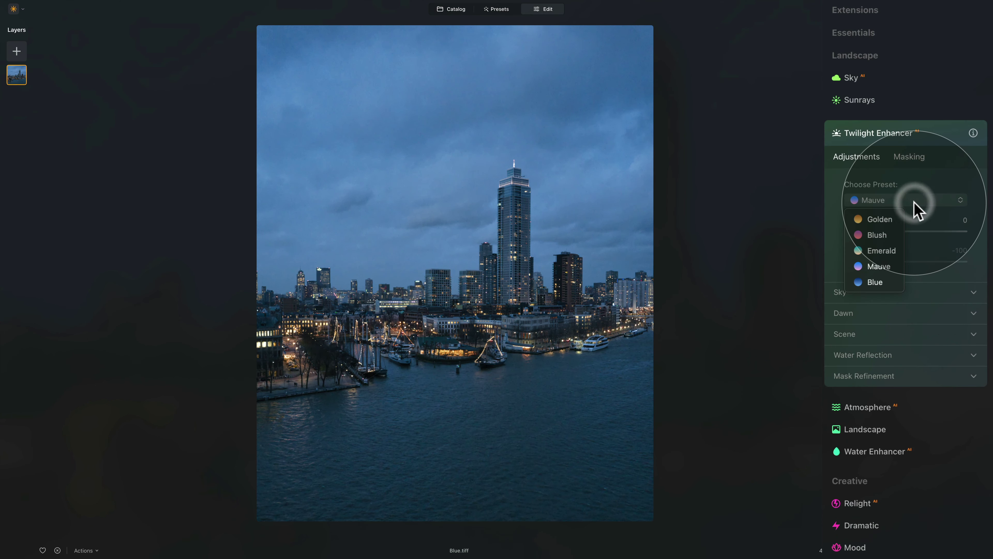
click(883, 282)
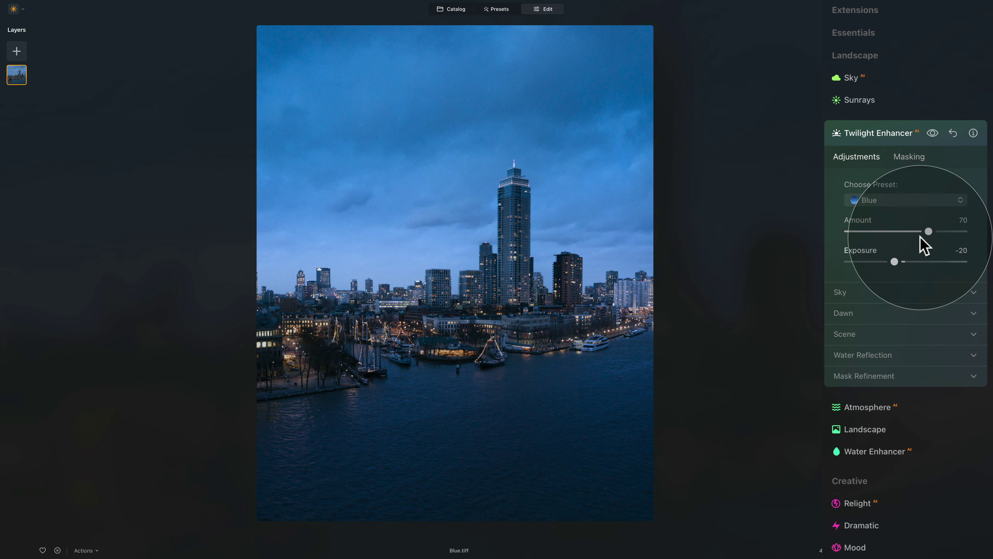
drag(928, 233, 895, 232)
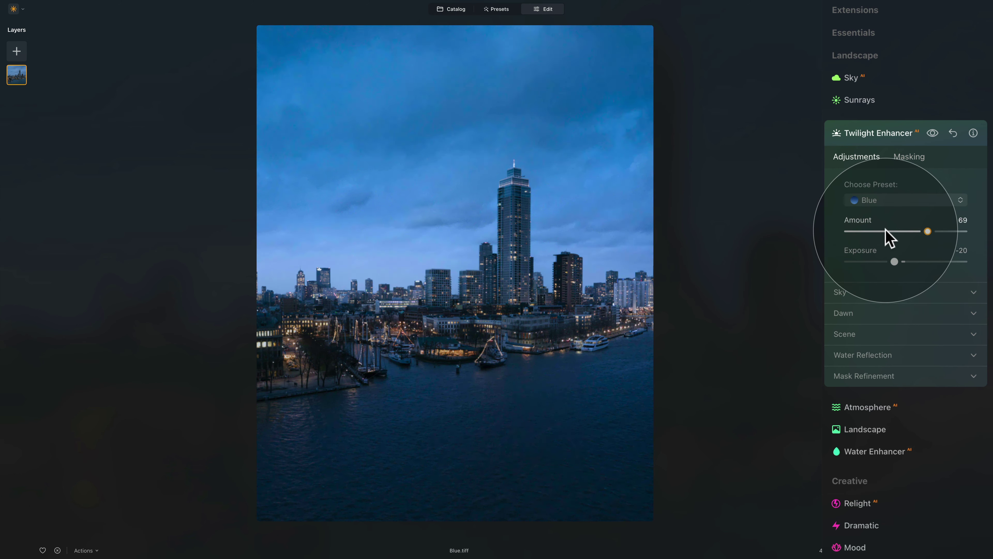
drag(928, 231, 950, 231)
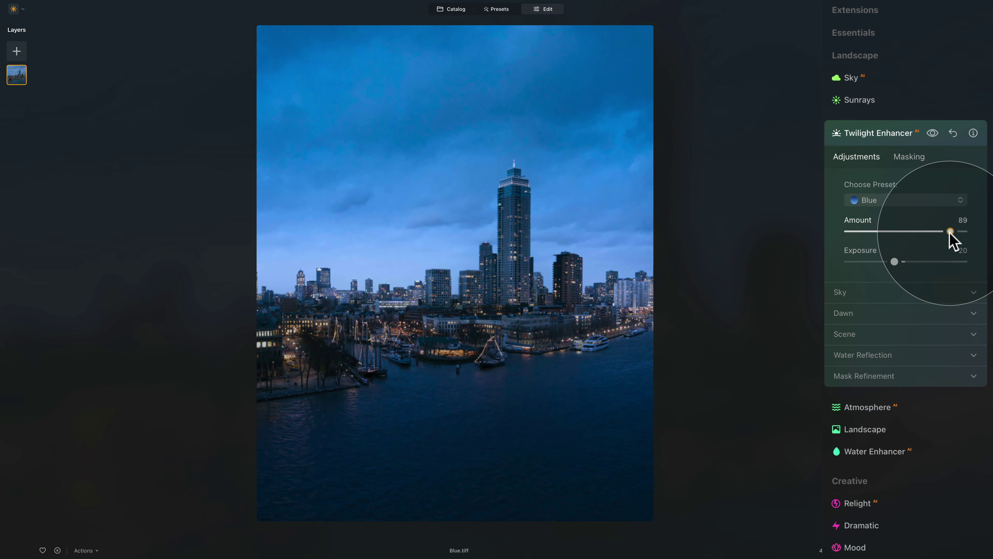
- Lower the skyline photo's Twilight Enhancer Exposure to -49, collapse the tool and return to the catalog
drag(894, 261, 876, 259)
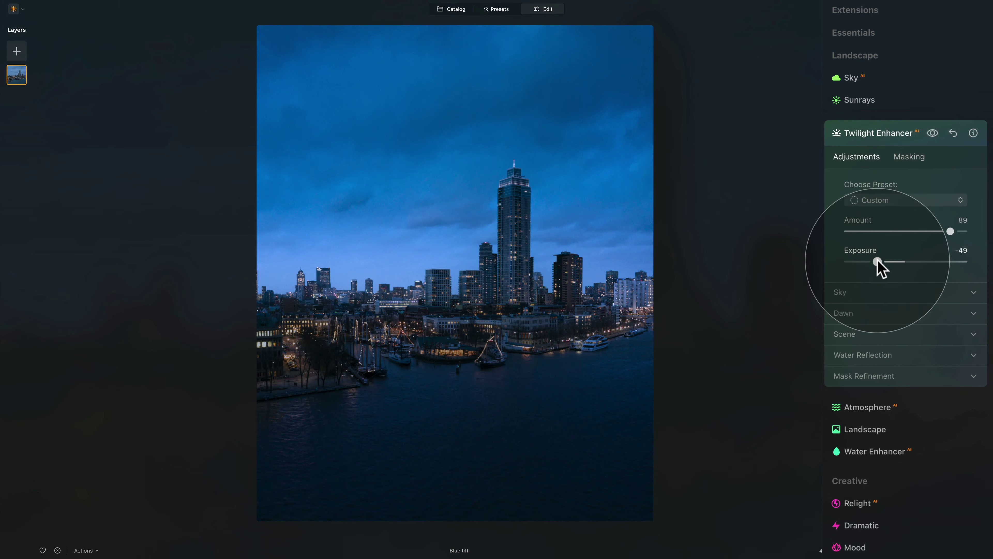
click(872, 135)
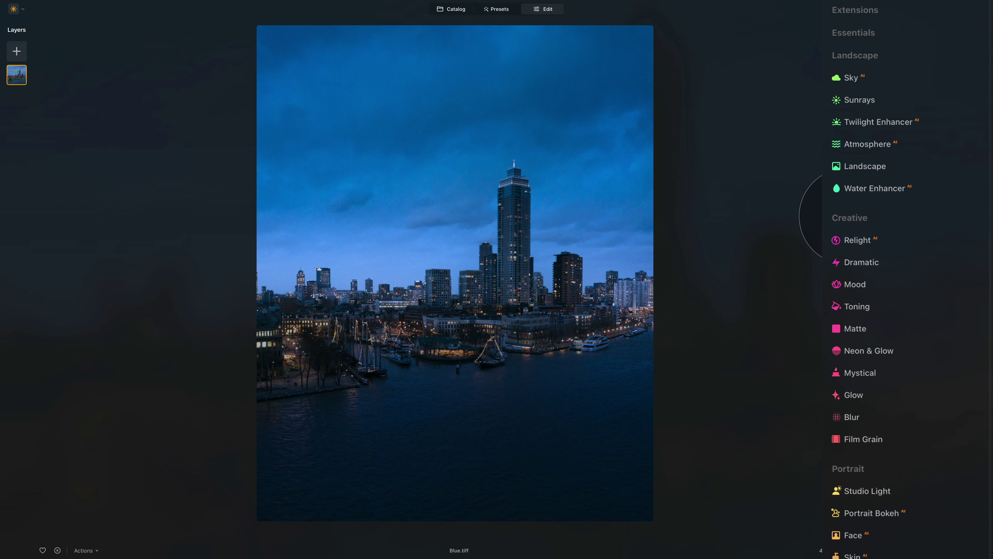
click(455, 12)
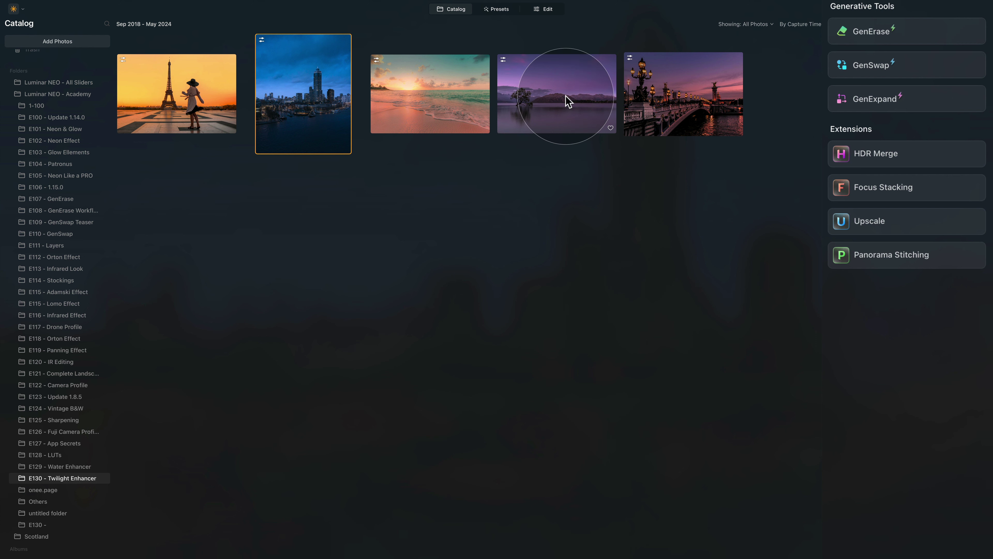
- Open the purple lake photo Mauve.tiff from the catalog again for editing and view its available photo actions
click(568, 101)
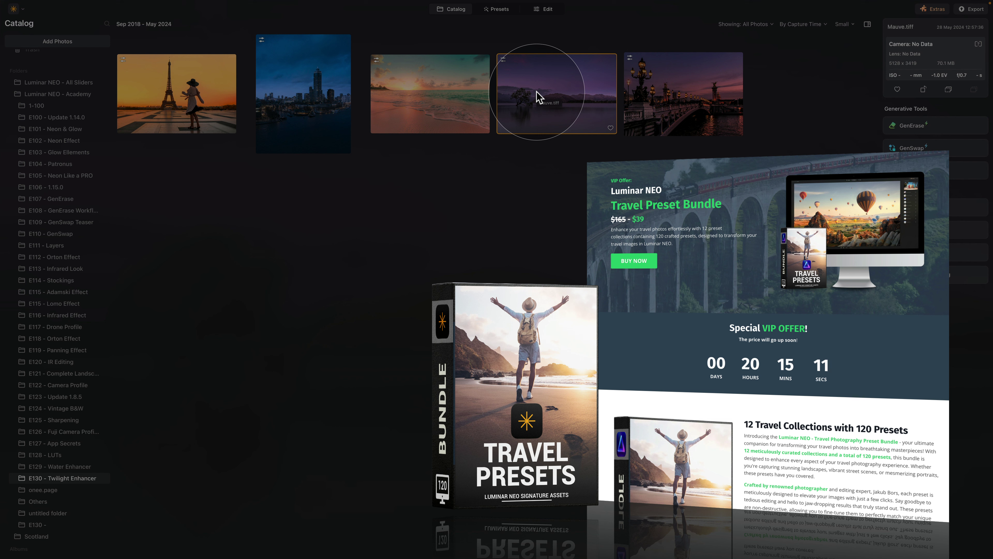
double_click(539, 97)
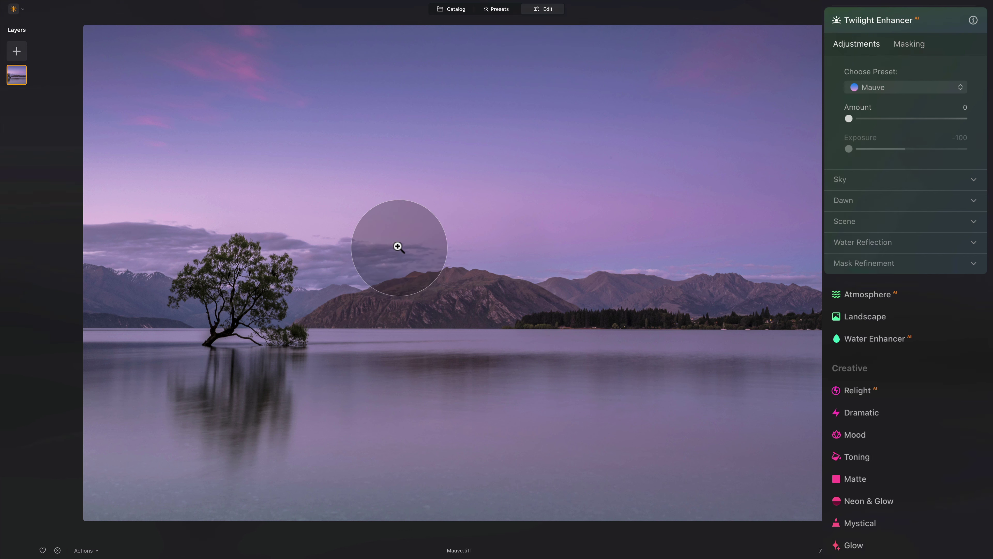
click(88, 550)
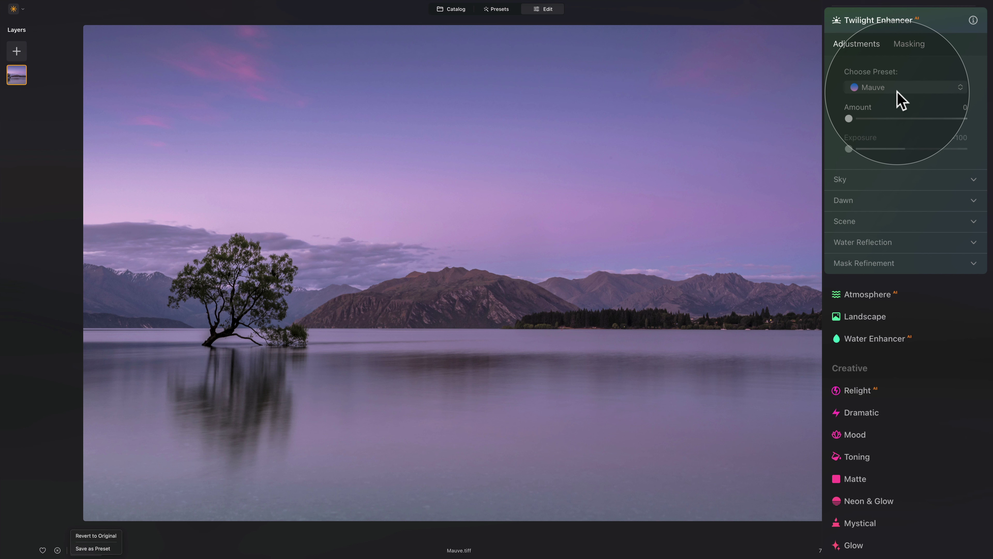
- Apply the Mauve twilight preset to the lake photo
click(925, 87)
click(926, 88)
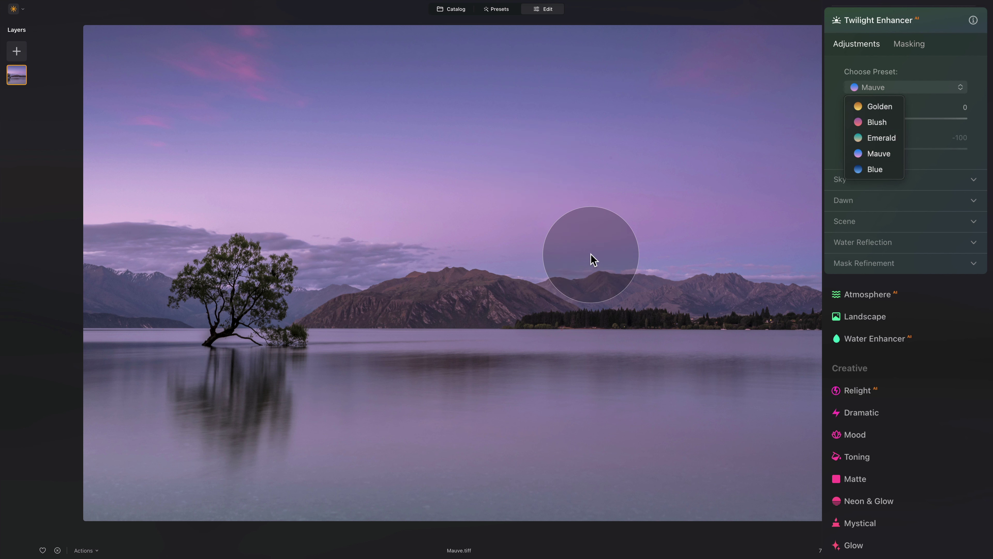
click(885, 153)
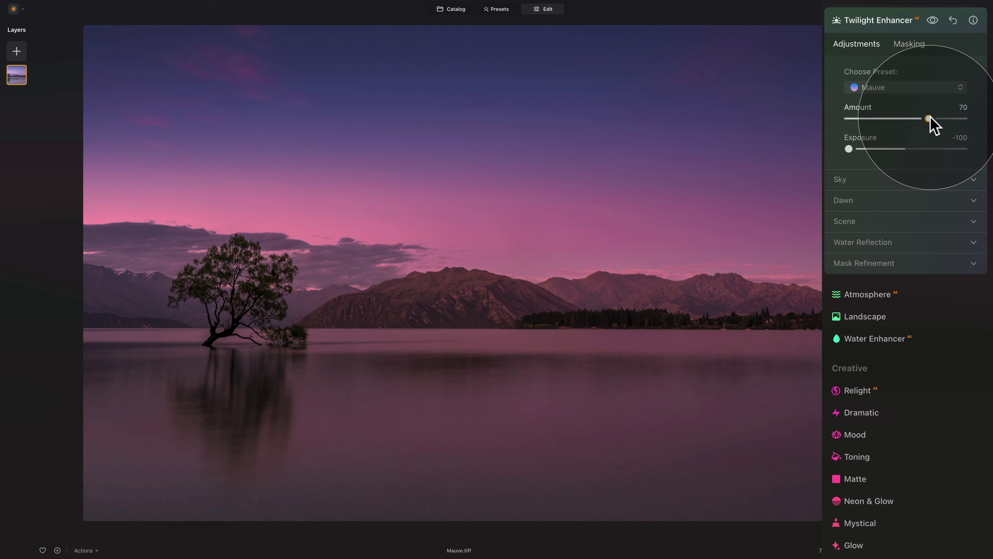
- Try a Twilight Enhancer Amount of 56 on the lake photo, reselect Mauve and restore the Amount to 70
mouse_move(929, 118)
mouse_down()
mouse_move(963, 119)
mouse_move(868, 118)
mouse_move(914, 119)
mouse_up()
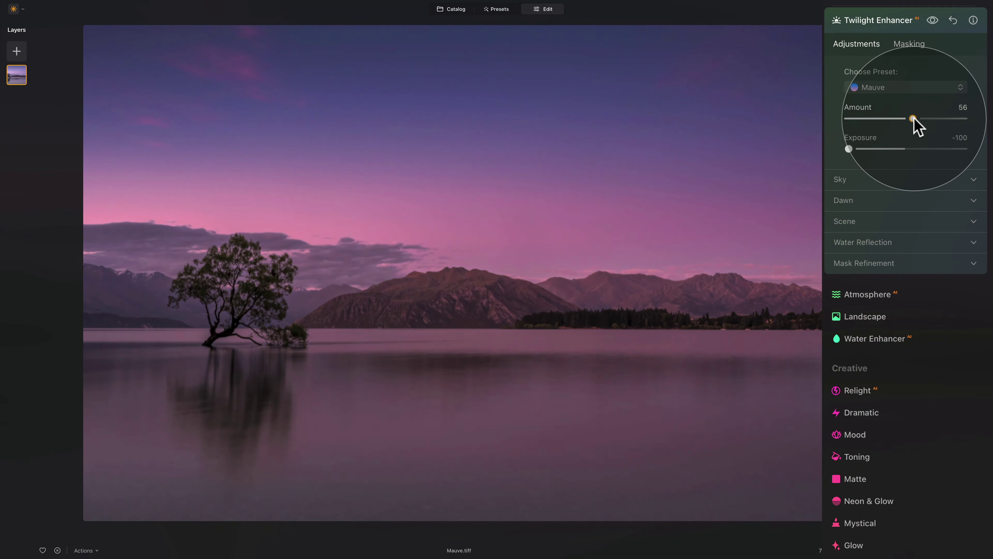
click(901, 89)
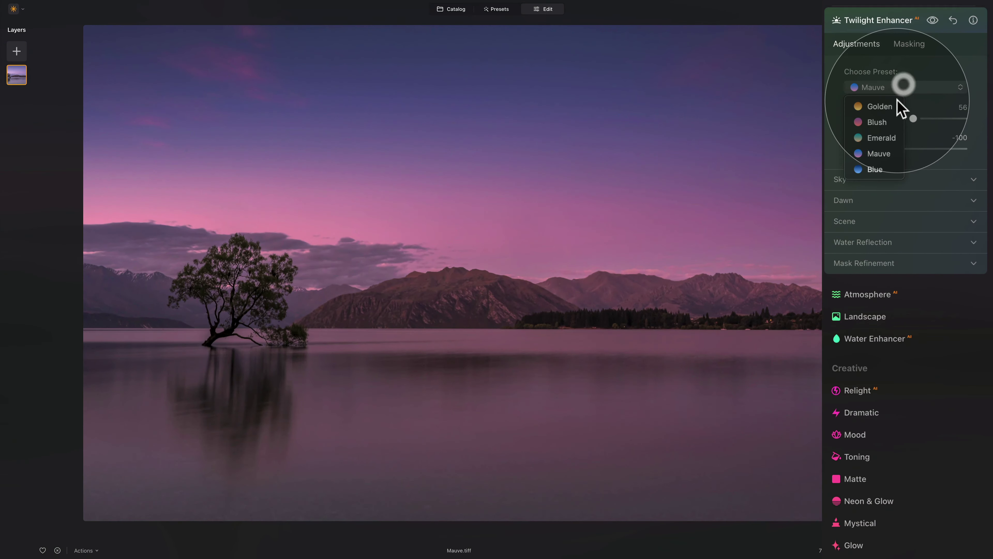
click(884, 154)
drag(914, 118, 929, 119)
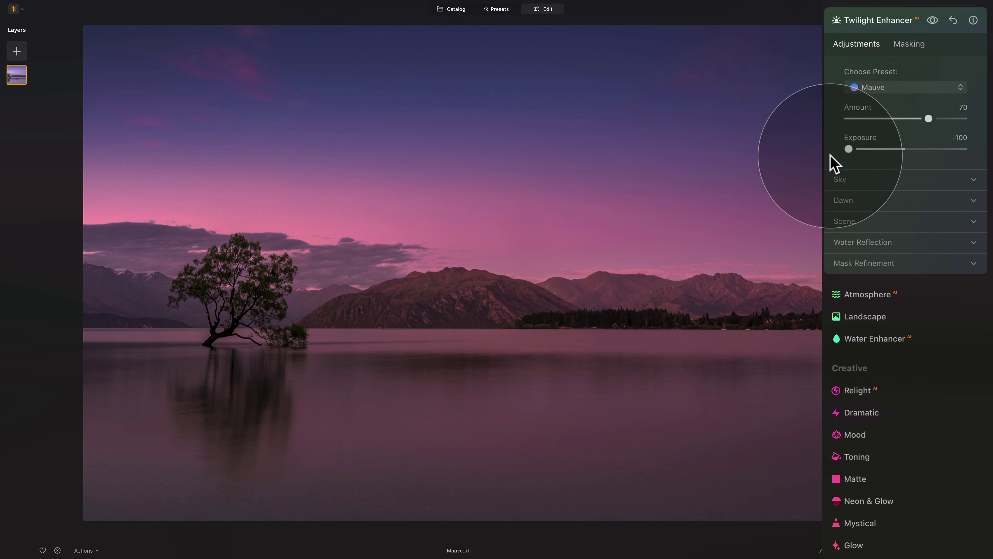
- Brighten the lake photo to an Exposure of 41 for comparison, and settle on an Exposure of -51
drag(850, 149, 931, 150)
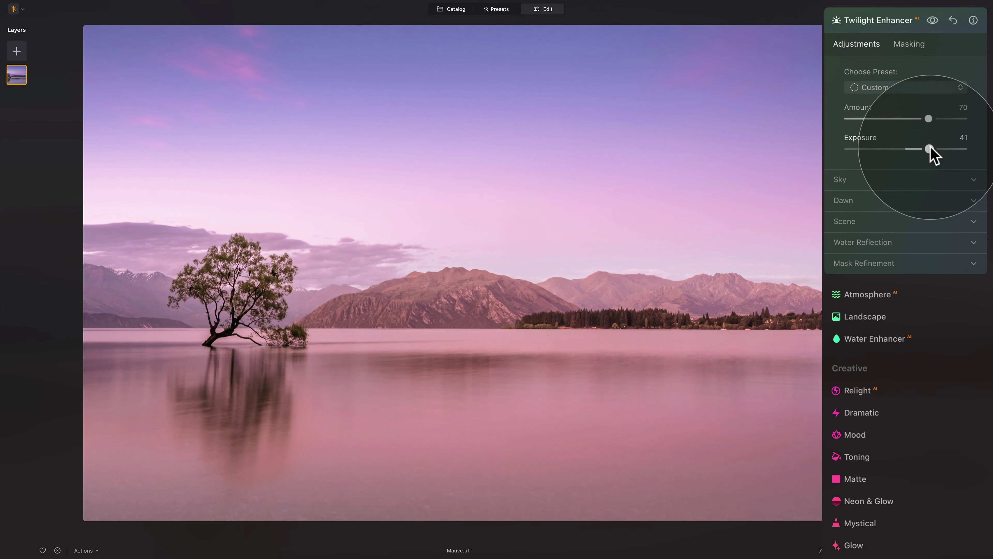
drag(930, 150, 876, 149)
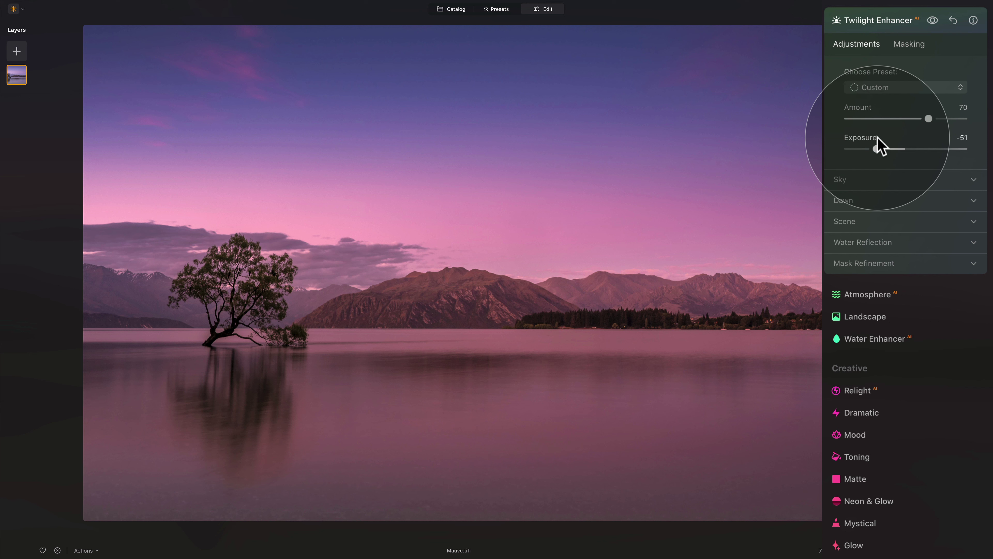
- Expand Twilight Enhancer's Sky settings and try a warmer sky Temperature on the lake photo
click(867, 181)
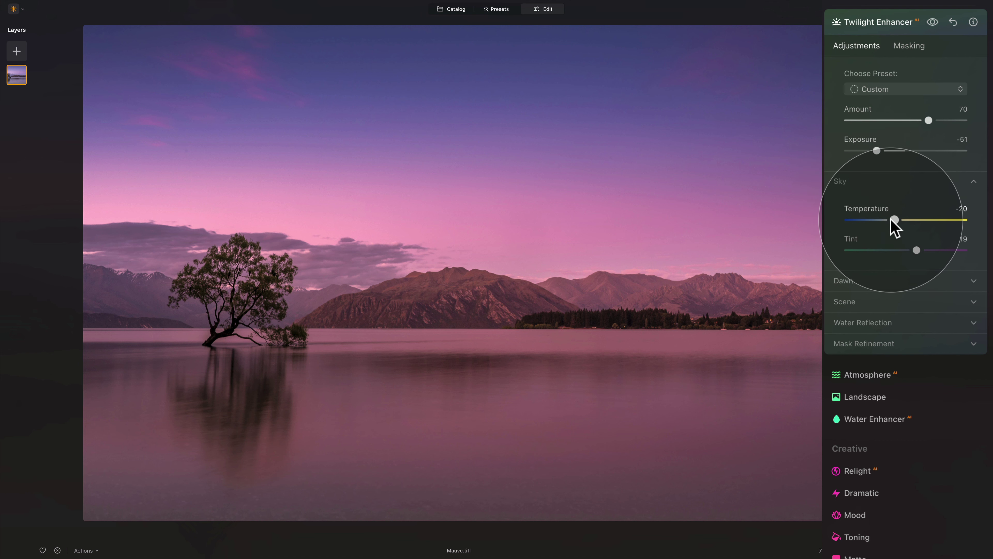
drag(890, 219, 935, 219)
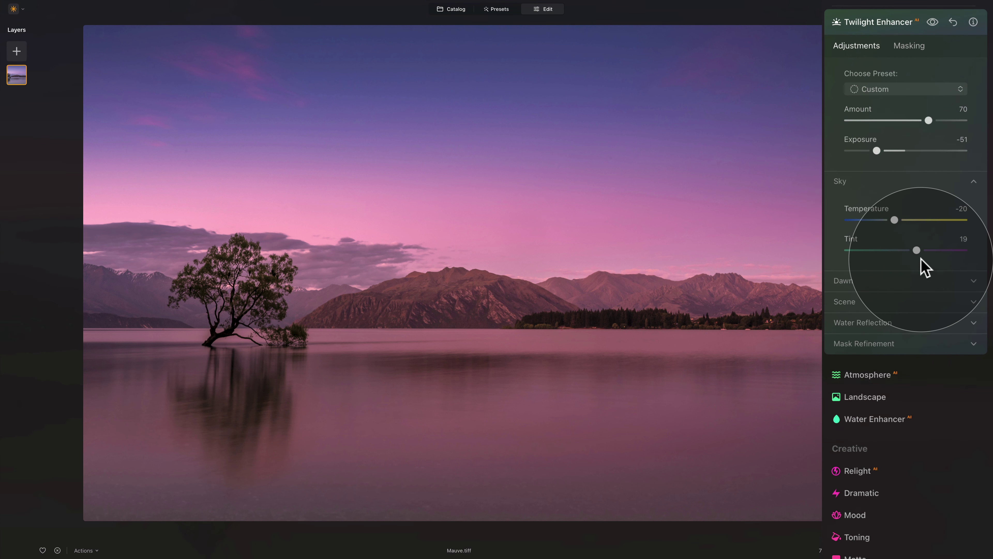
- Try a sky Tint of -30 on the lake photo, reset it to 19 and collapse the Sky settings
drag(916, 250, 887, 250)
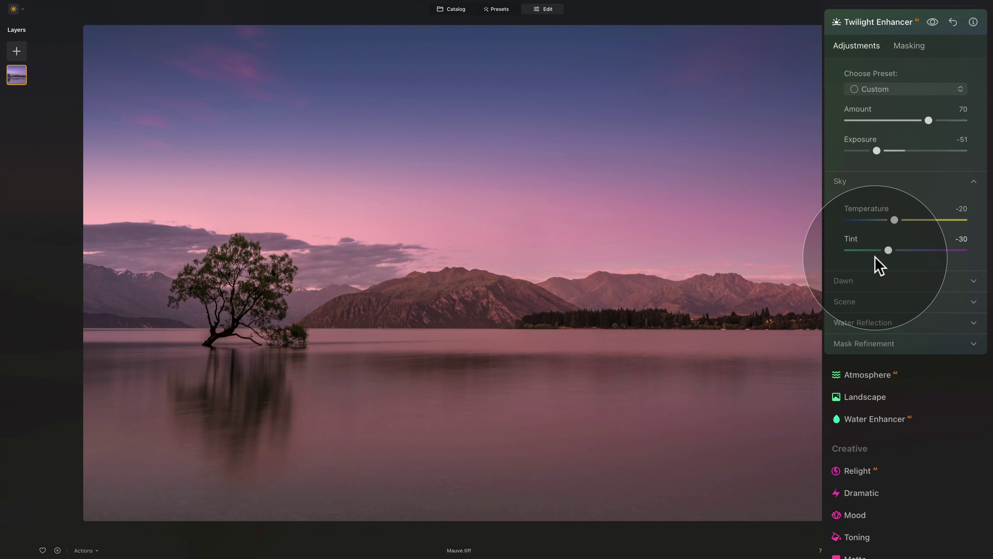
double_click(848, 239)
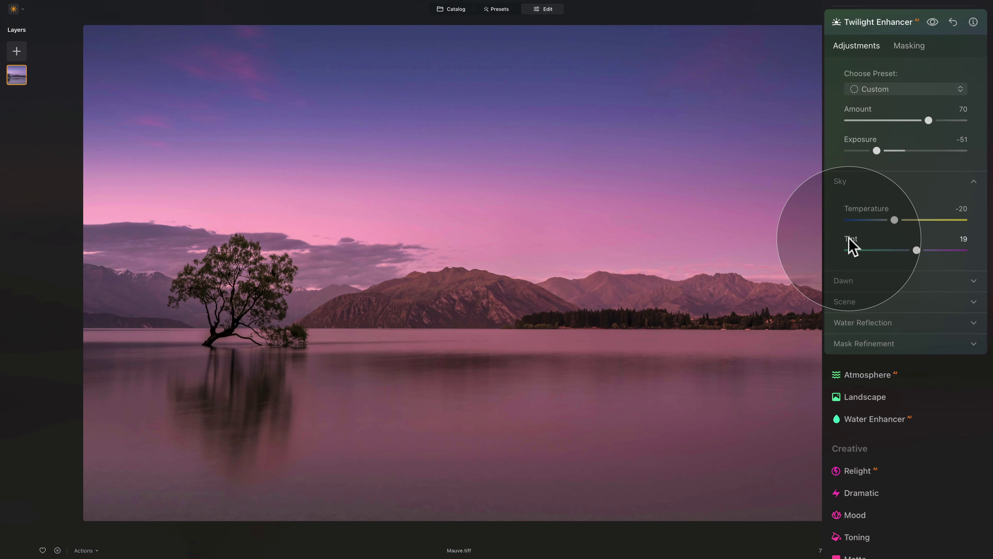
click(852, 182)
- Expand the Dawn settings, try Dawn Amounts of 53 and 80 on the lake photo, and restore the Amount to 100
click(859, 201)
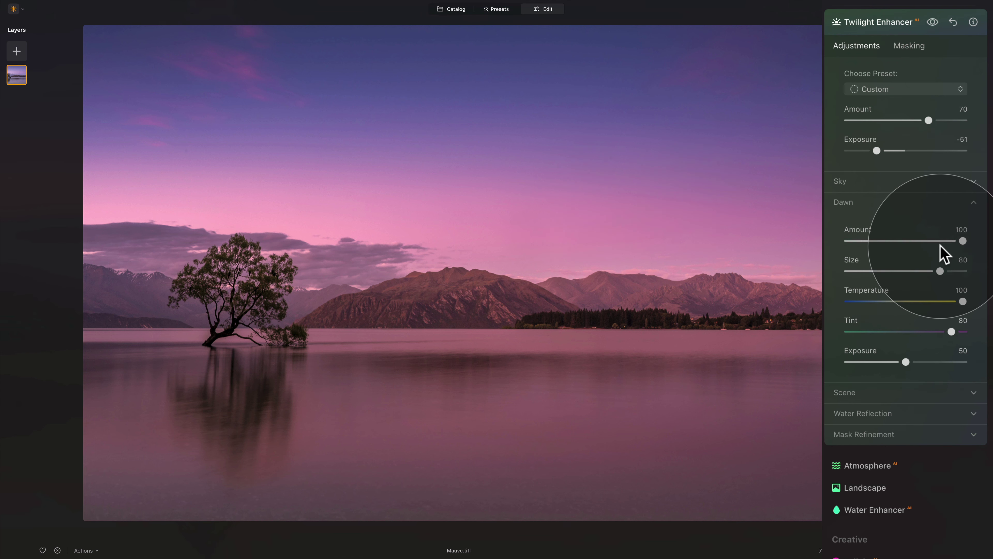
drag(962, 241, 909, 241)
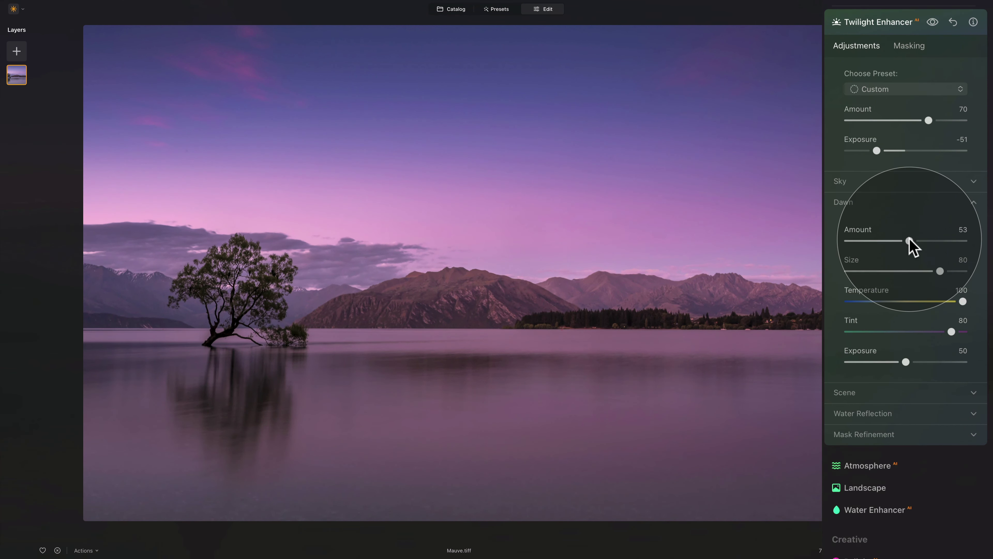
drag(909, 241, 968, 244)
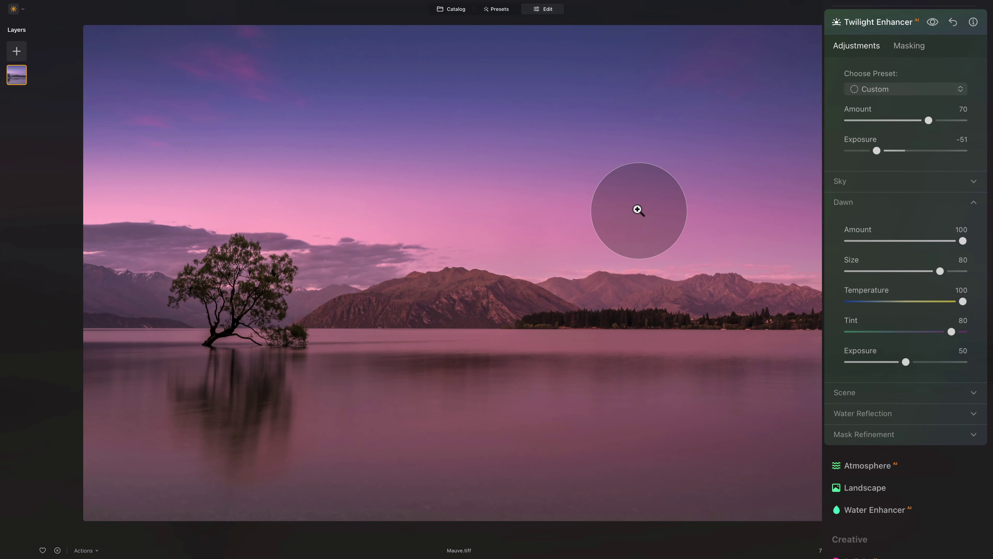
click(962, 240)
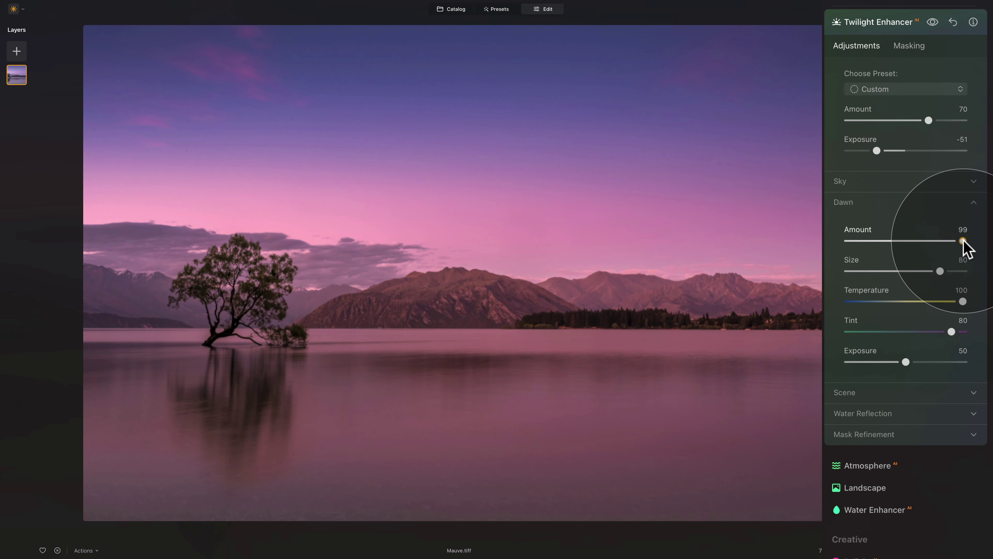
drag(963, 241, 940, 241)
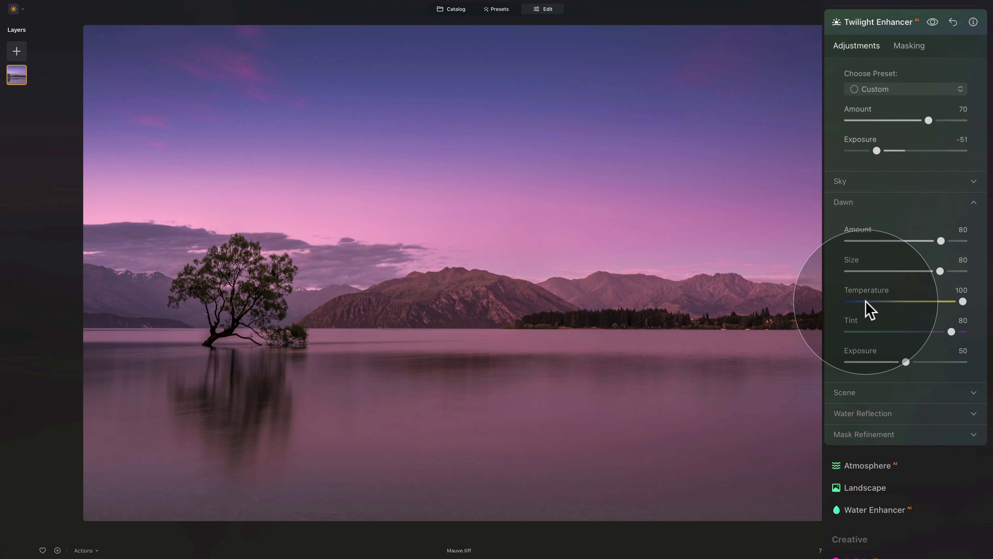
drag(940, 241, 970, 240)
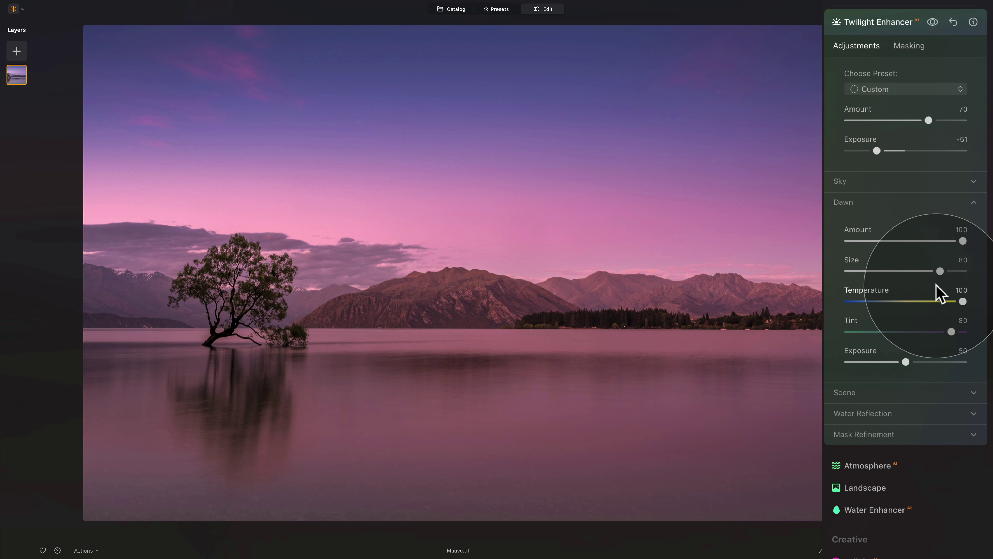
- Try a Dawn Size of 100 and a cooler Dawn Temperature, resetting Size to 80 and Temperature to 100
drag(941, 270, 970, 274)
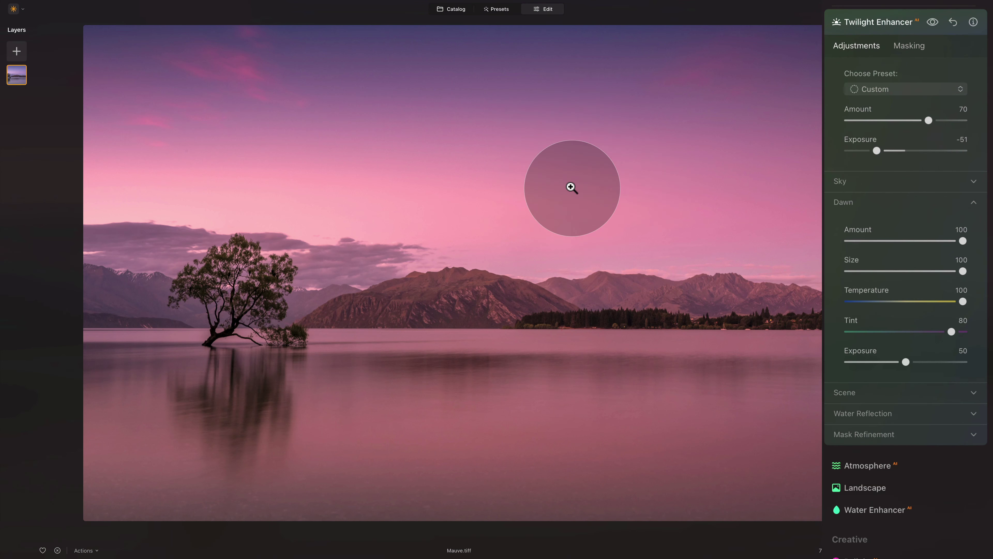
double_click(849, 267)
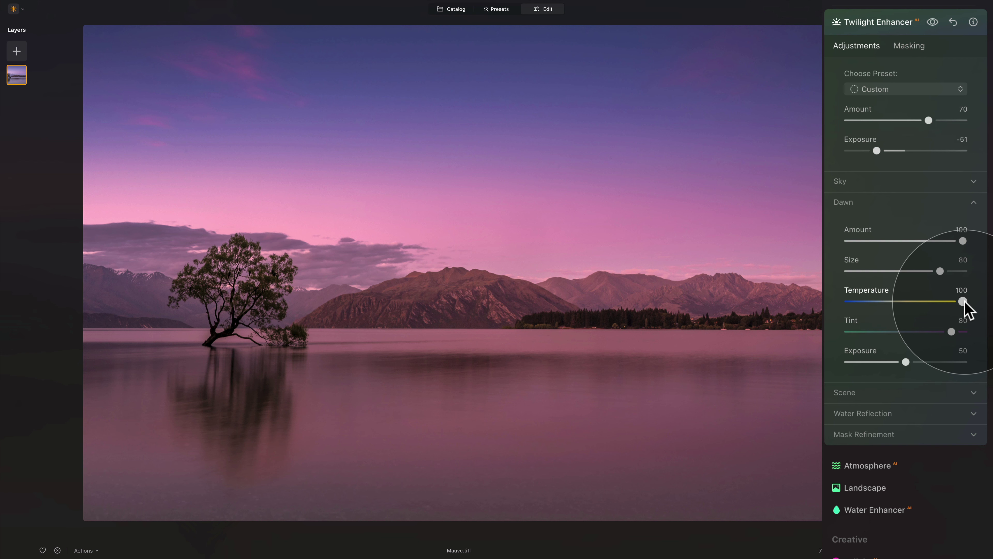
drag(964, 301, 887, 301)
double_click(876, 301)
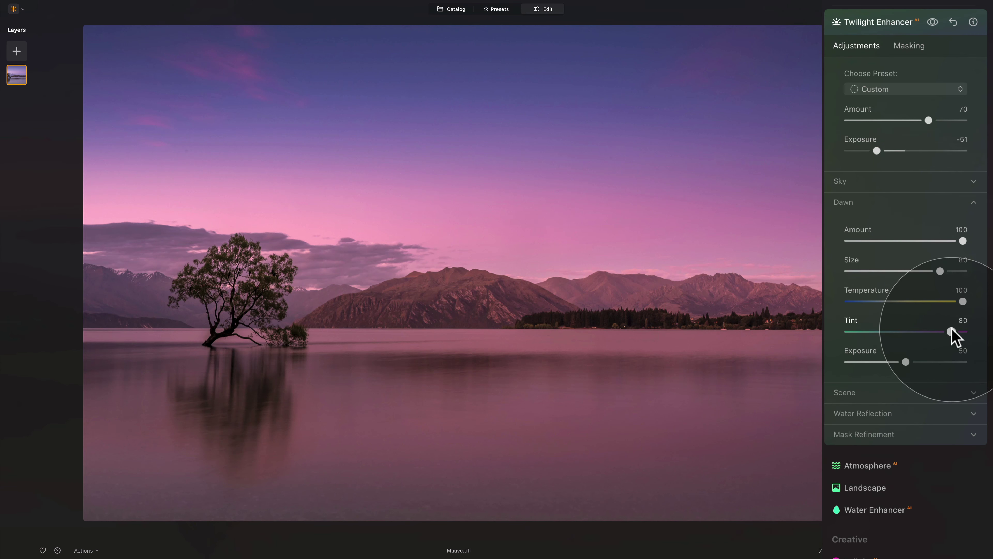
- Try a Dawn Tint of -38 and a Dawn Exposure of 76, reset them to 80 and 50, and collapse Dawn
drag(951, 332, 878, 328)
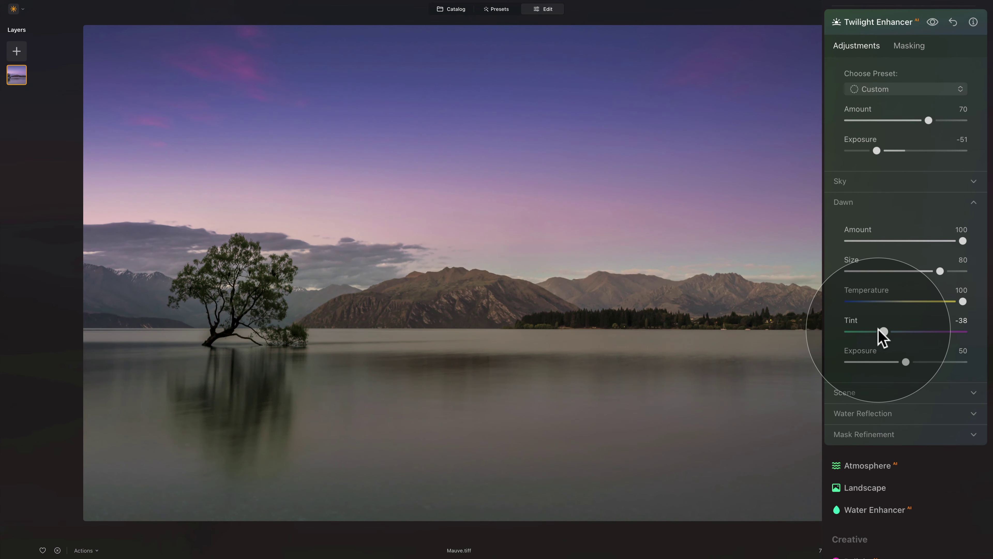
double_click(854, 324)
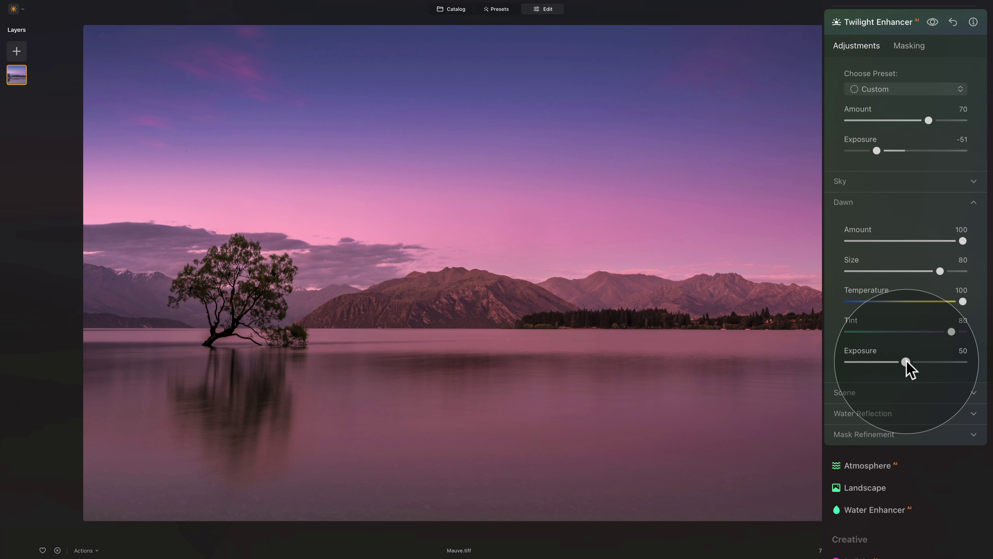
drag(906, 362, 936, 362)
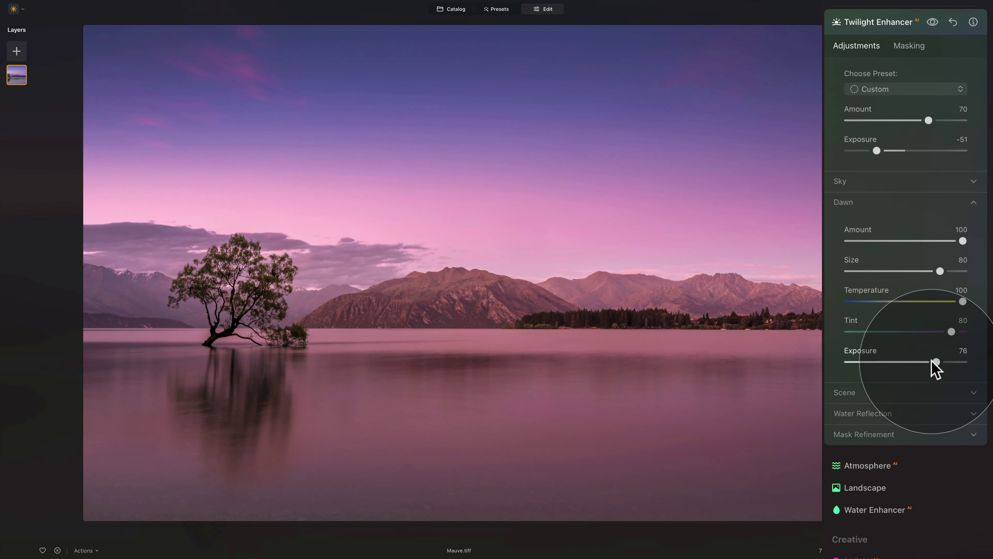
drag(935, 361, 864, 361)
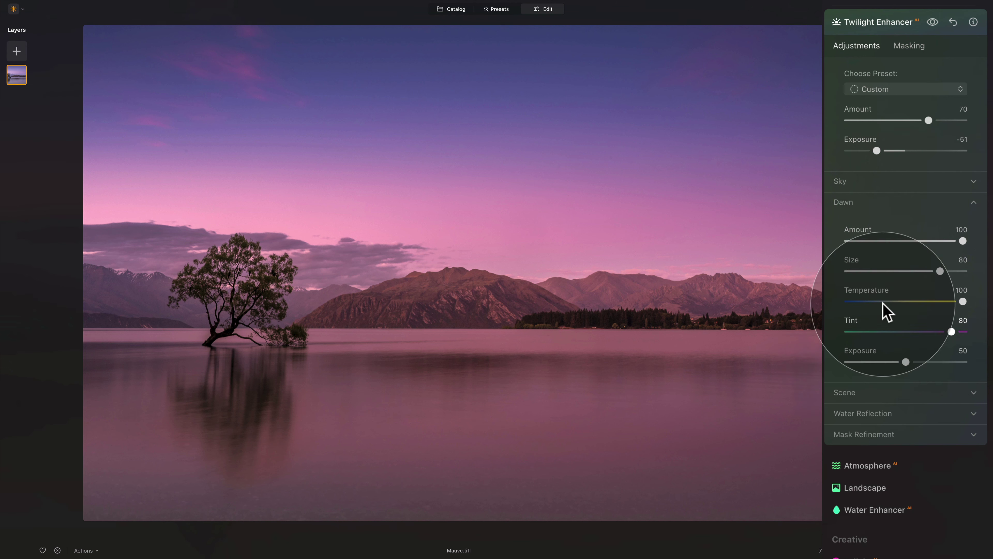
click(883, 200)
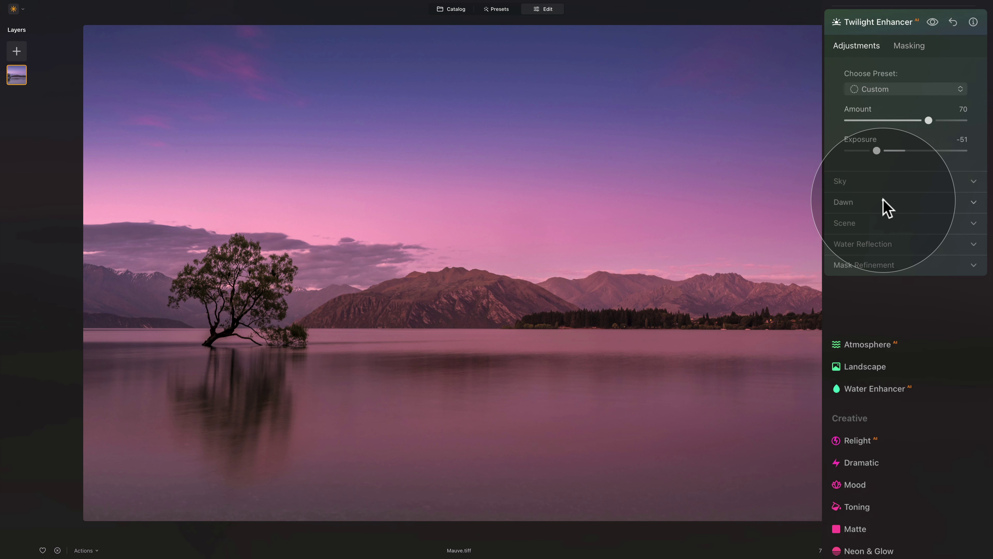
- Expand the Scene settings, try a Shade of 82 on the lake photo and reset it to -5
click(853, 226)
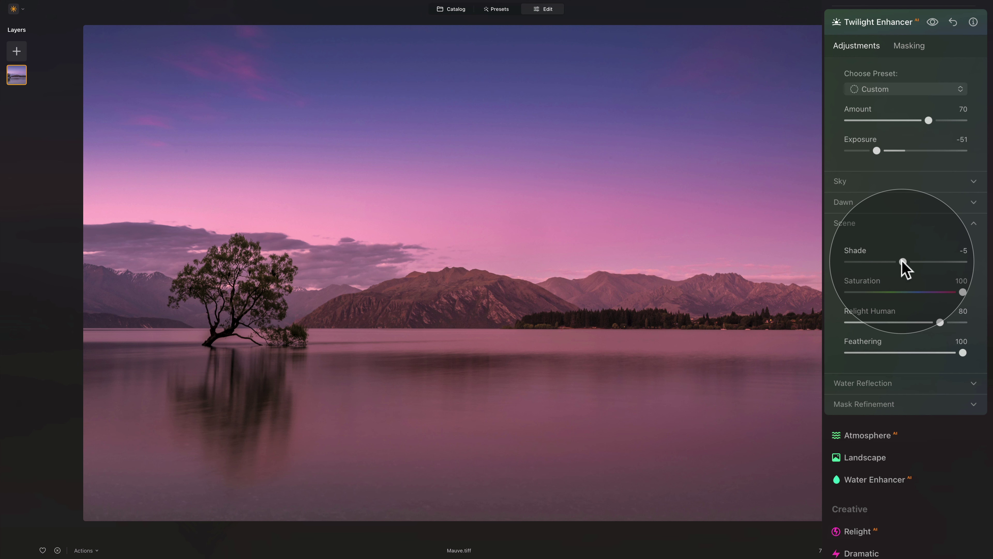
mouse_move(901, 263)
mouse_down()
mouse_move(858, 262)
mouse_move(952, 263)
mouse_up()
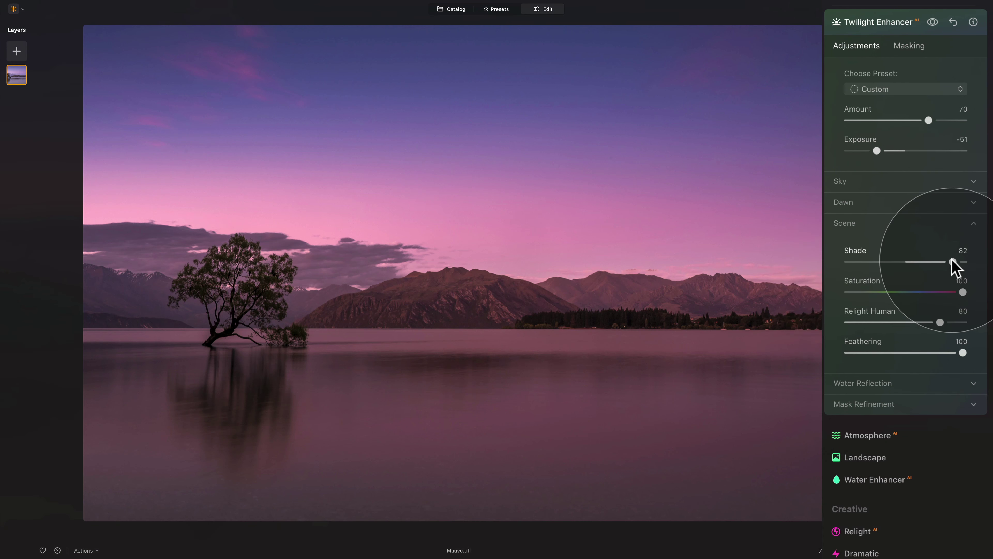
double_click(855, 252)
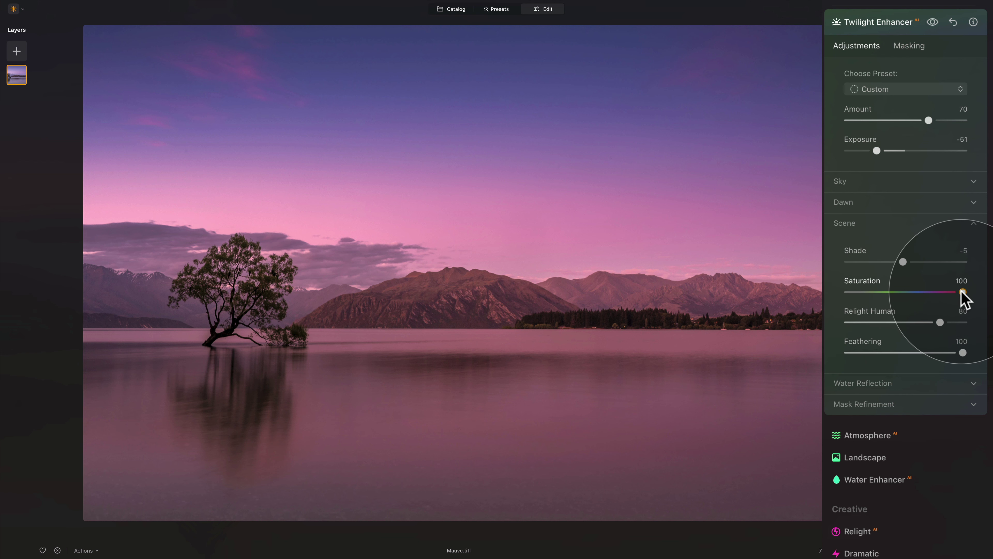
- Compare Scene Saturation values of 50, 0 and 72 on the lake photo, and reset the Saturation to 100
drag(962, 292, 901, 288)
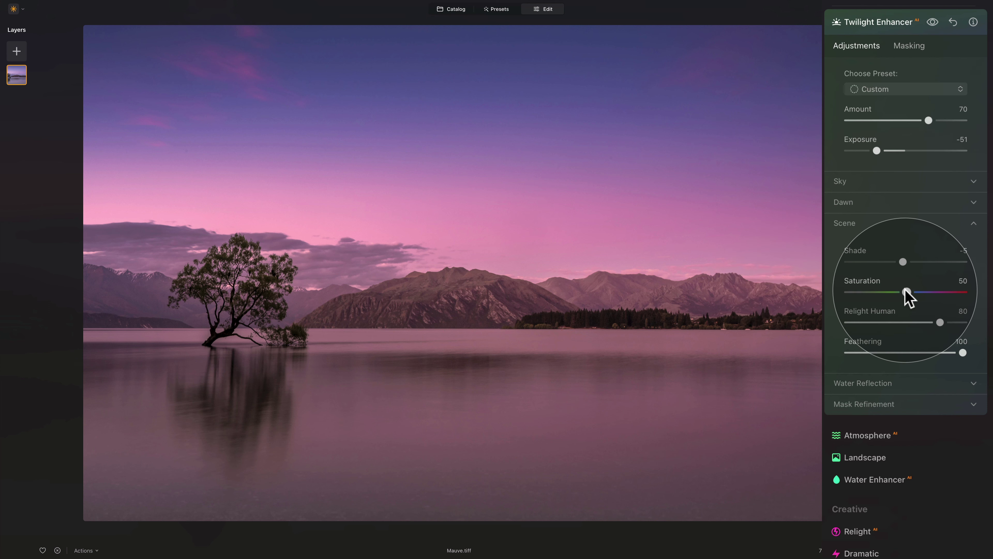
drag(904, 293, 683, 259)
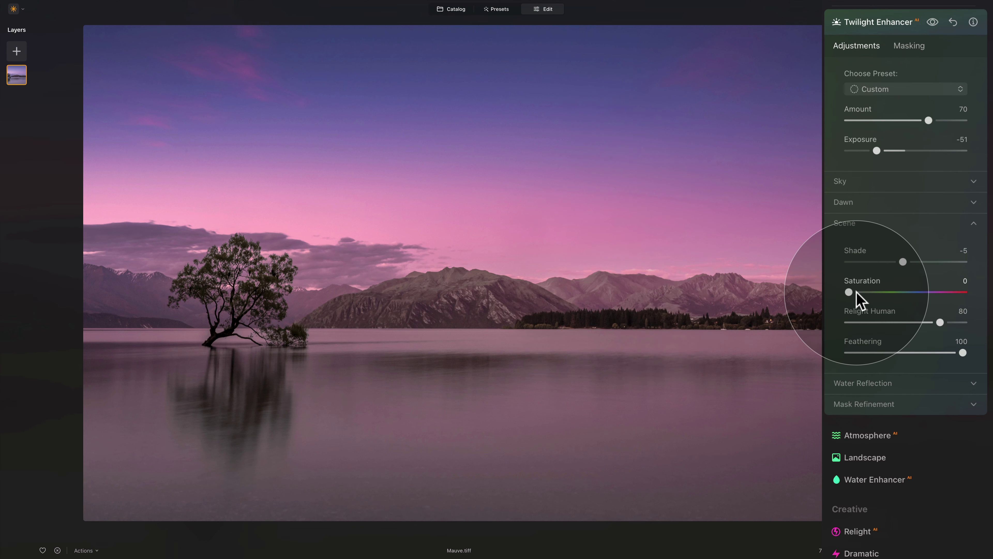
drag(852, 294, 937, 301)
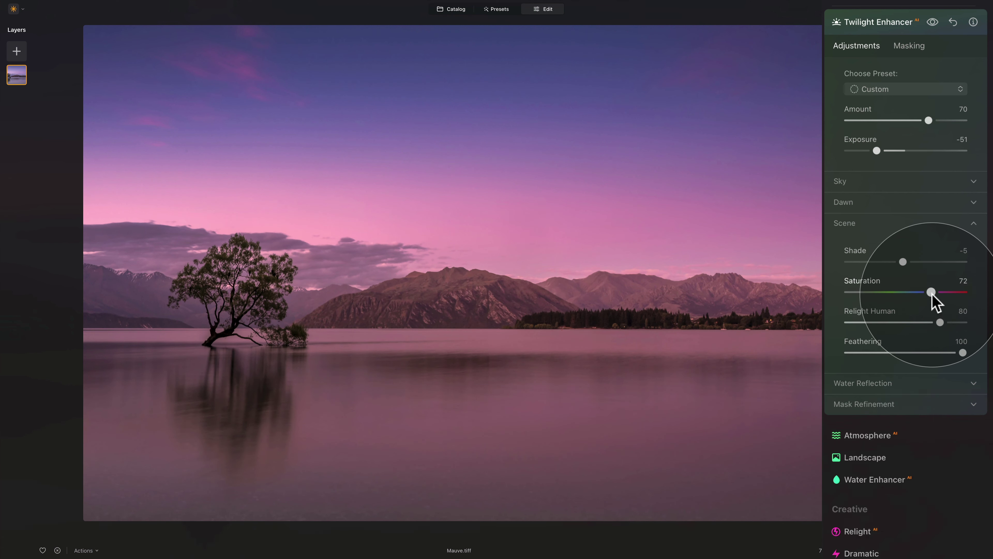
drag(932, 293, 940, 293)
double_click(871, 282)
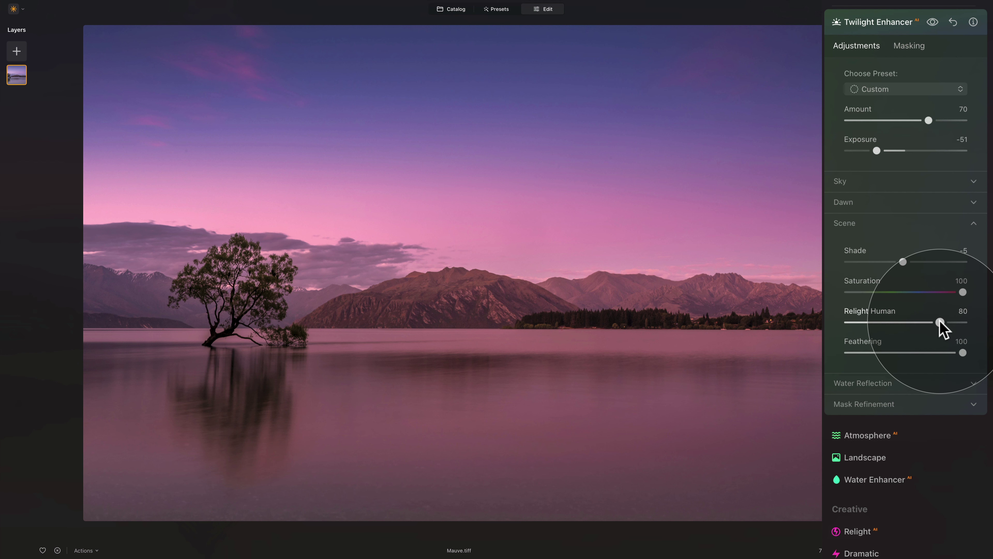
- Try a Relight Human of 40 and Feathering of 5 and 78, restore them to 80 and 100, and collapse Scene
drag(939, 321, 894, 322)
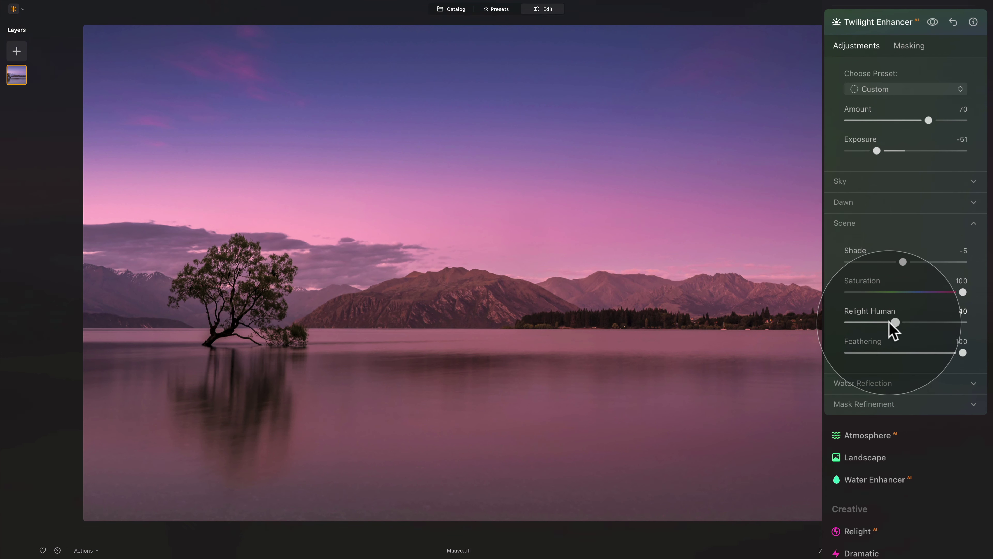
double_click(876, 315)
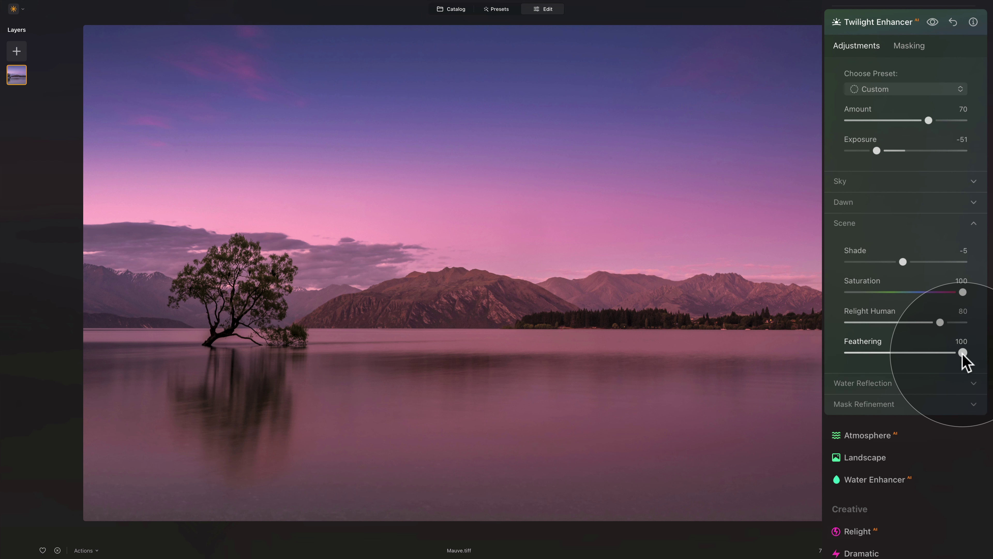
drag(962, 353, 855, 353)
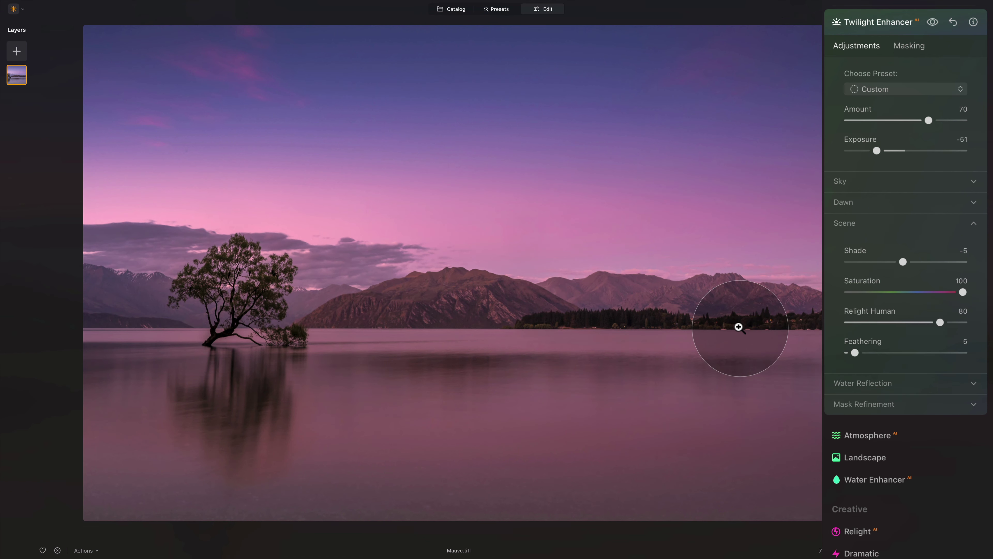
drag(855, 352, 938, 352)
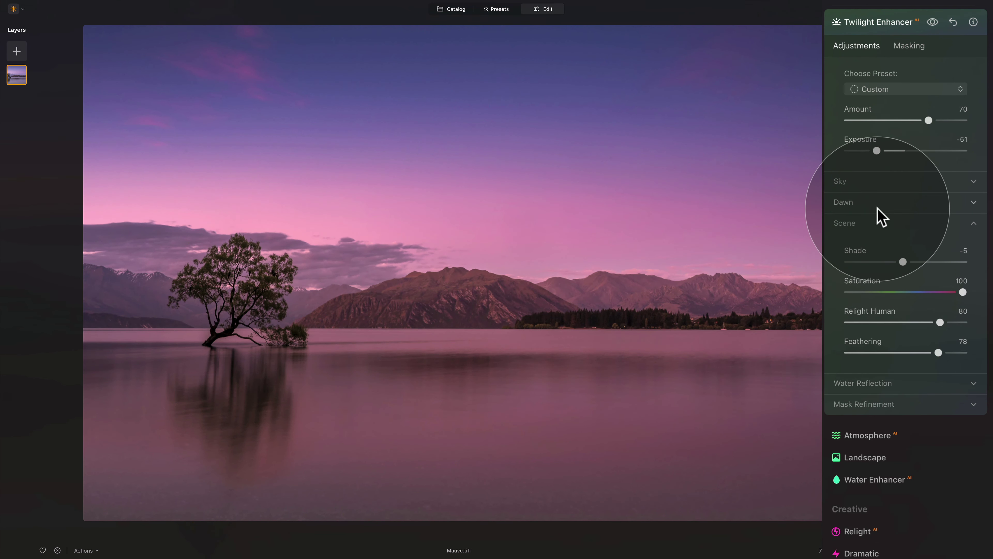
drag(938, 353, 963, 352)
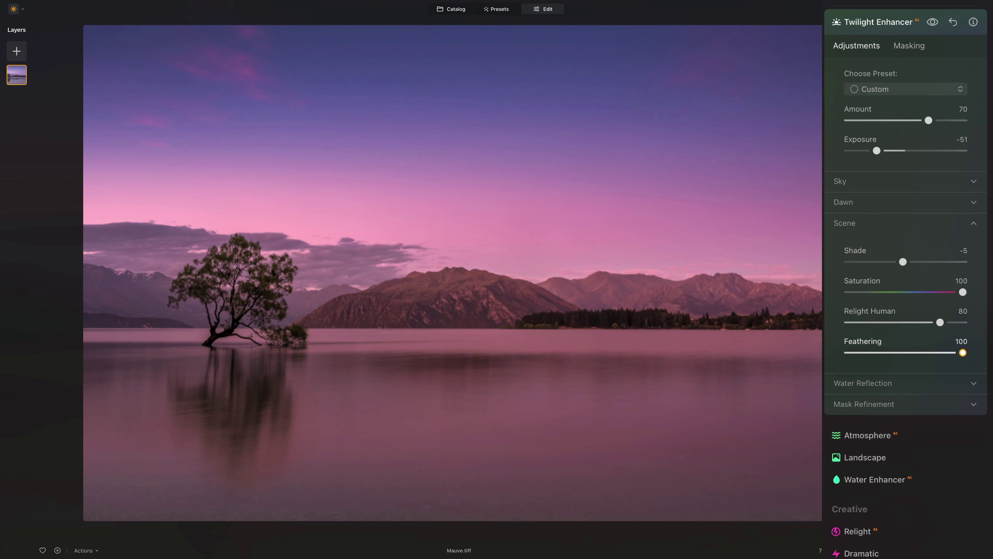
click(853, 223)
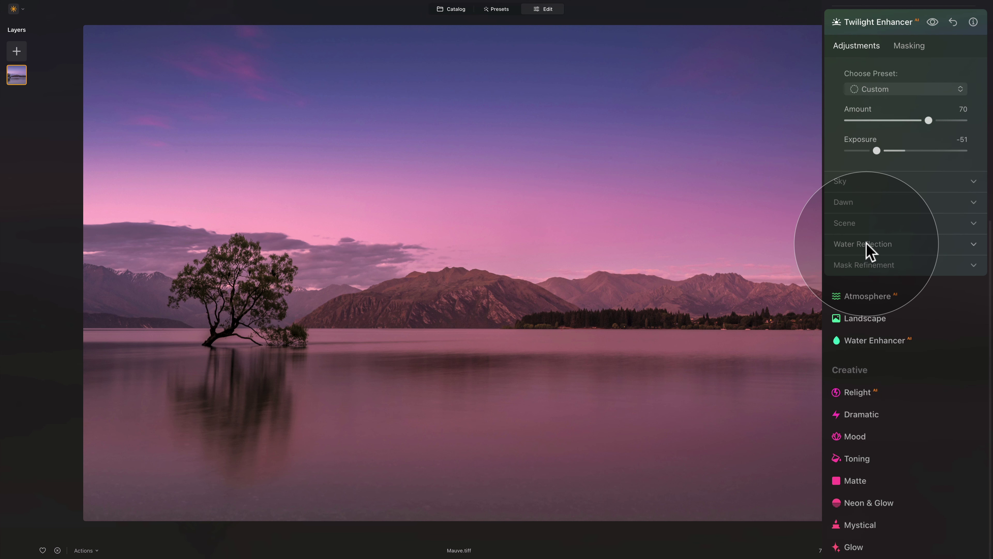
- Expand the Water Reflection settings, compare overall Twilight Enhancer Amounts of 54 and 26, and settle on an Amount of 64
click(868, 252)
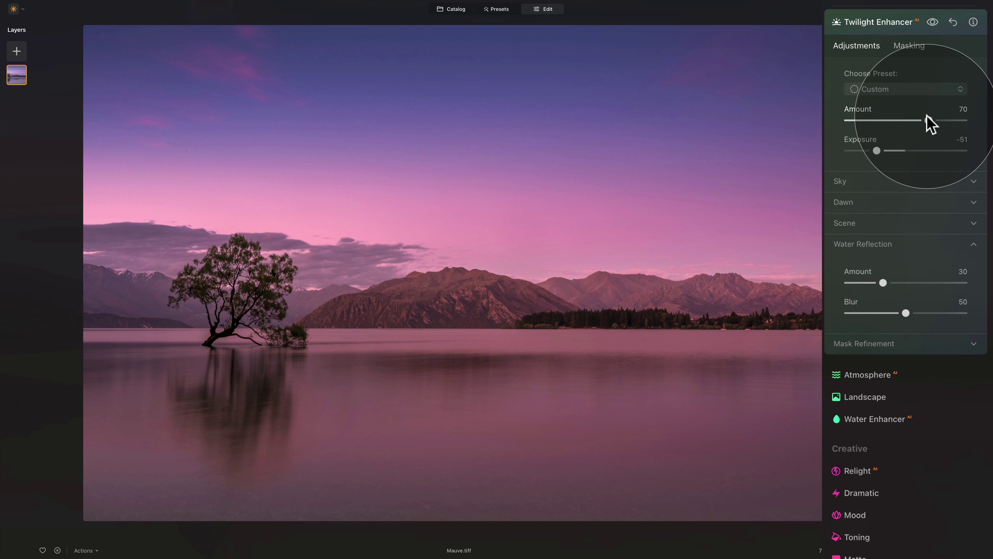
mouse_move(927, 121)
mouse_down()
mouse_move(897, 121)
mouse_move(911, 120)
mouse_up()
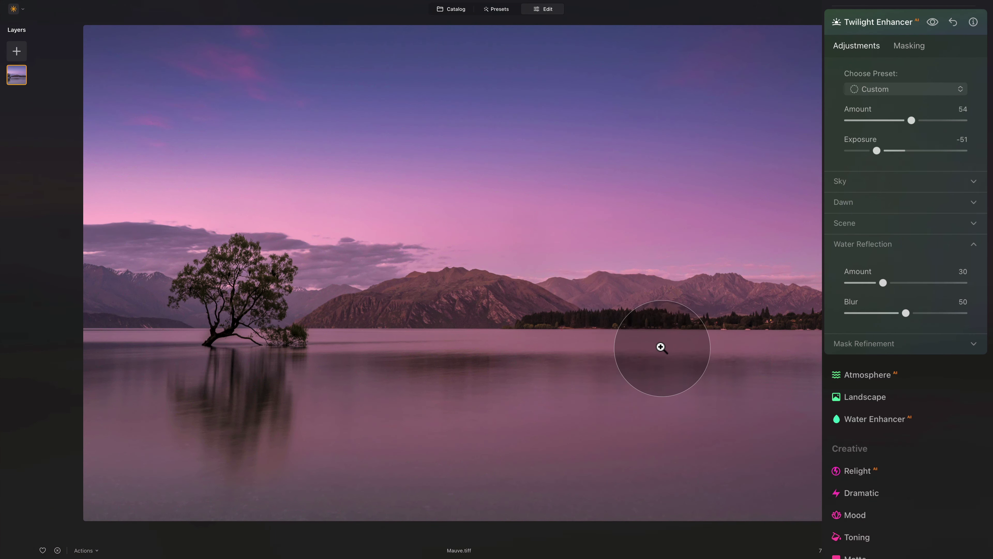
drag(911, 121, 877, 120)
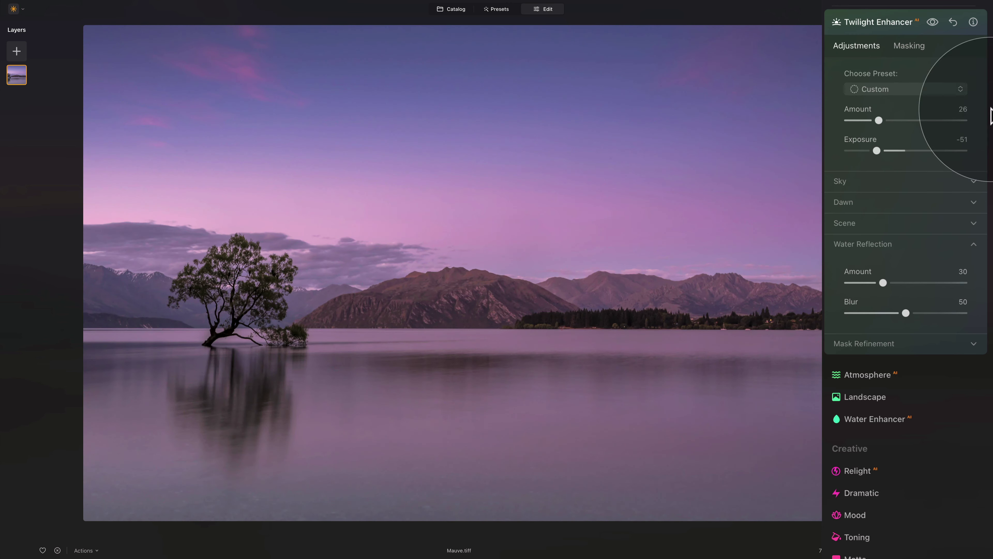
drag(878, 120, 922, 120)
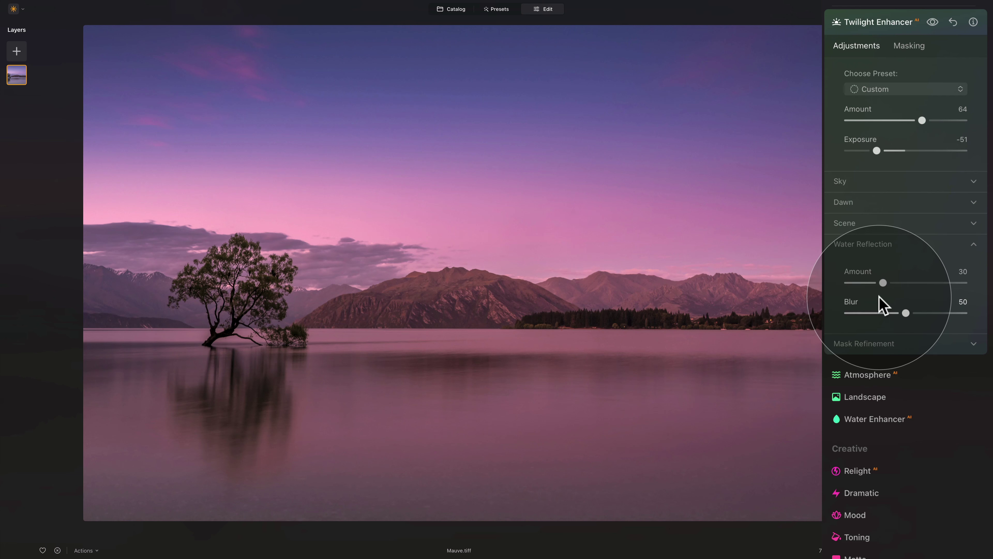
- Try a Water Reflection Amount of 0 on the lake photo and reset it to 30
drag(882, 282, 844, 282)
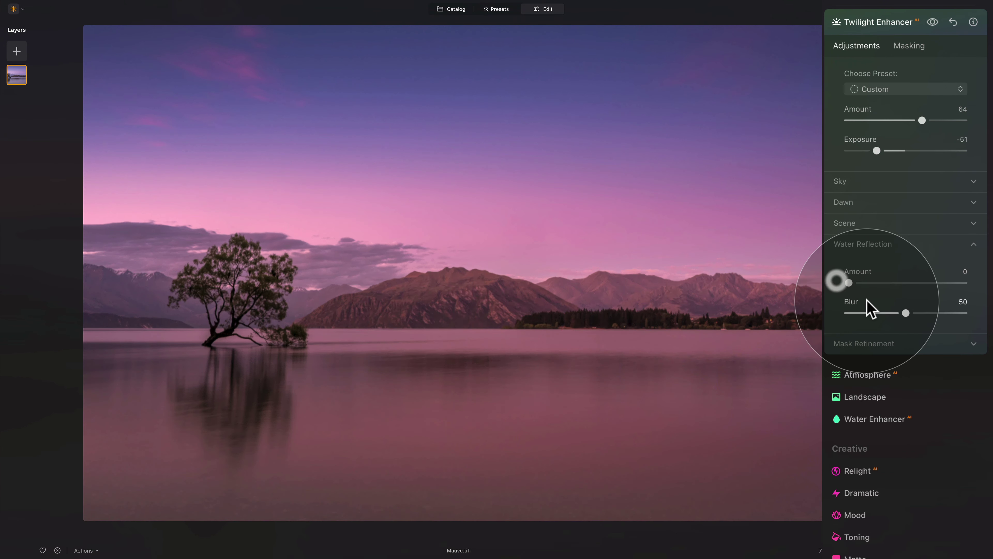
double_click(863, 273)
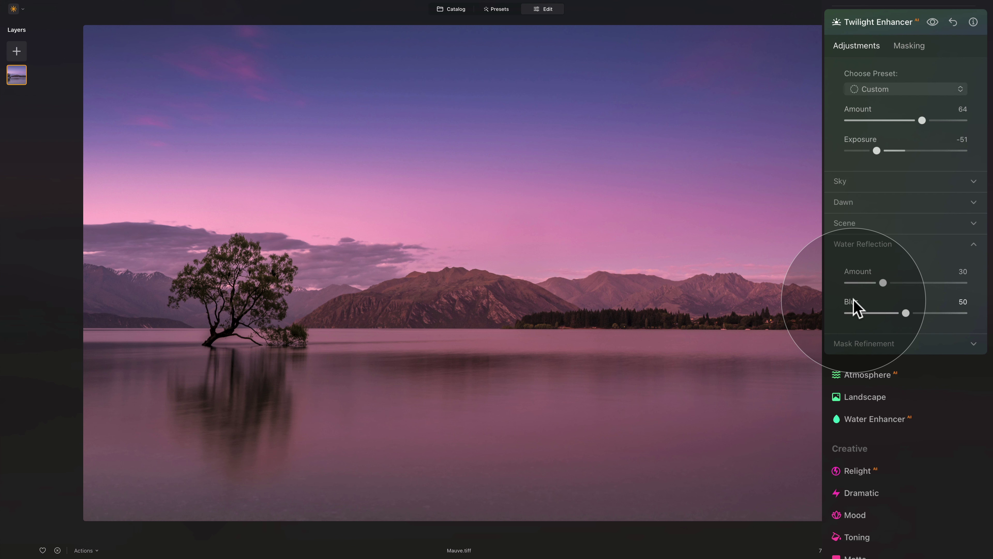
- Try Water Reflection Blur values of 97 and 0 on the lake photo, reset the Blur to 50, and collapse Water Reflection
drag(905, 313, 960, 313)
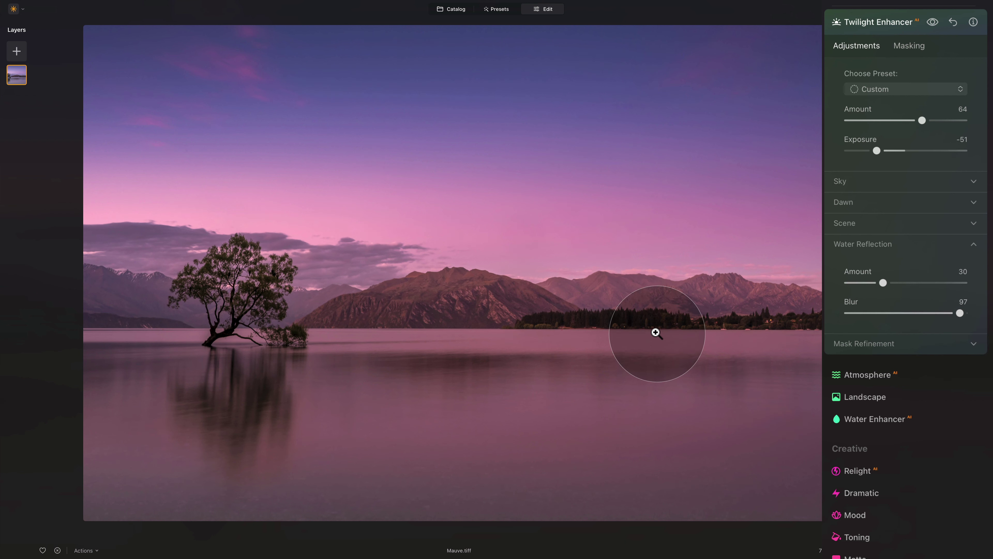
drag(960, 313, 842, 314)
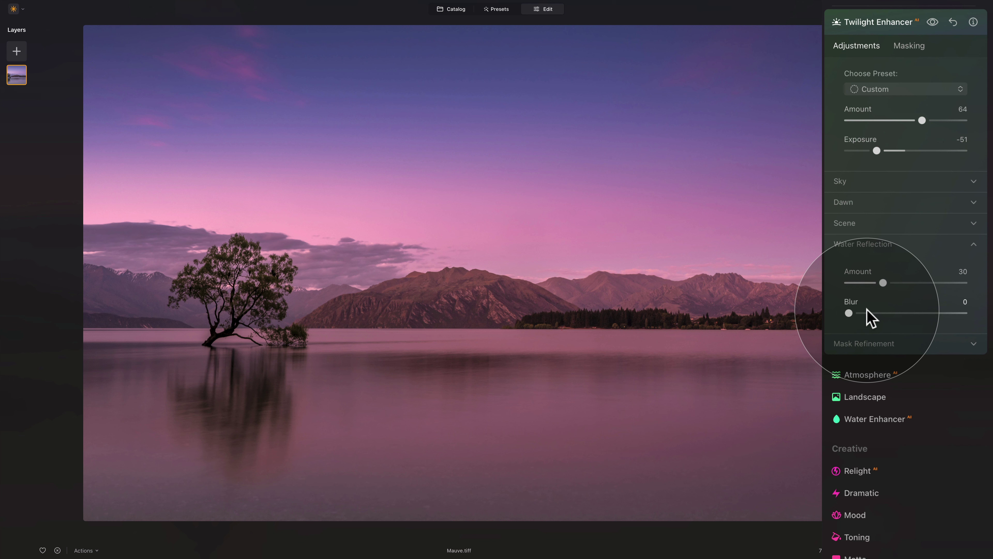
double_click(846, 304)
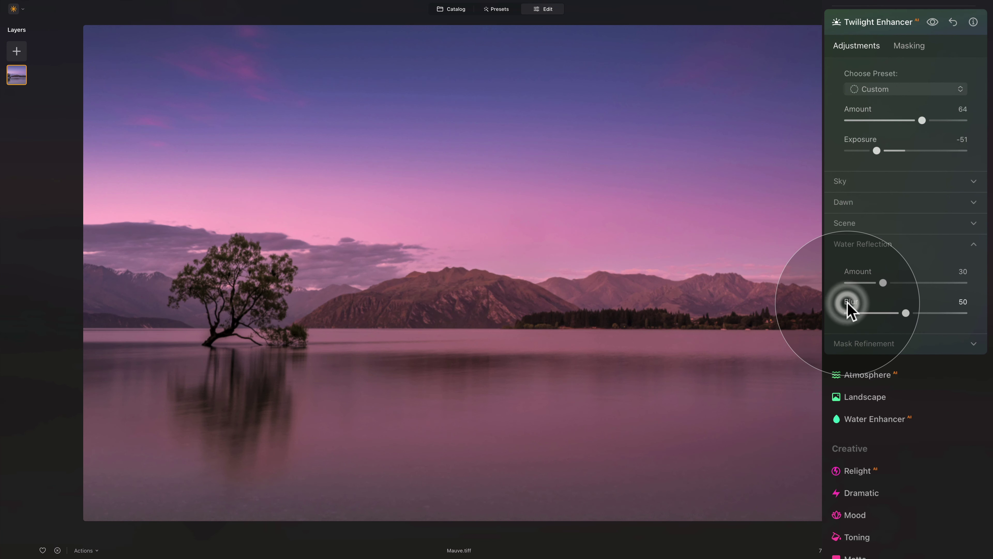
click(891, 244)
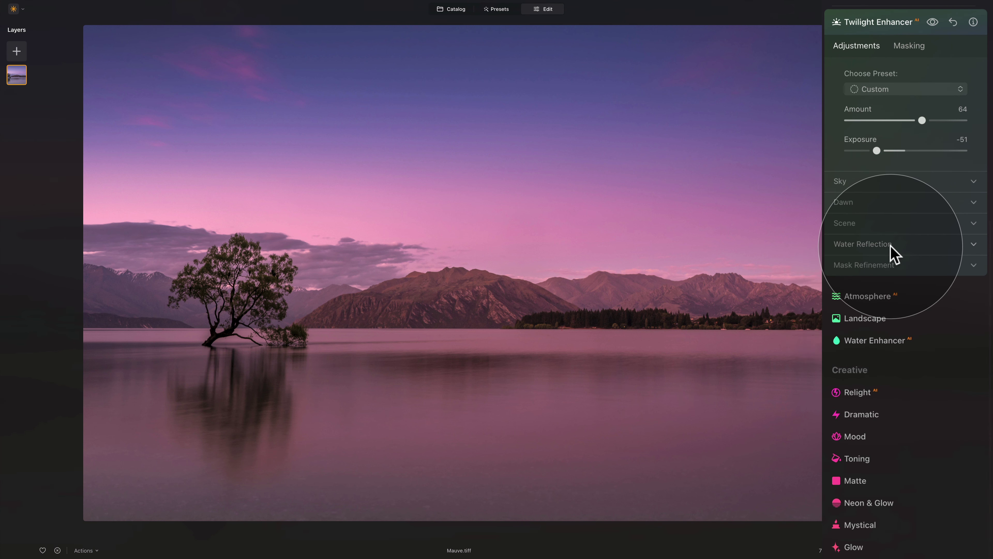
- Expand the Mask Refinement settings, try Sky Global values of 4 and 100, and reset Sky Global to 30
click(902, 269)
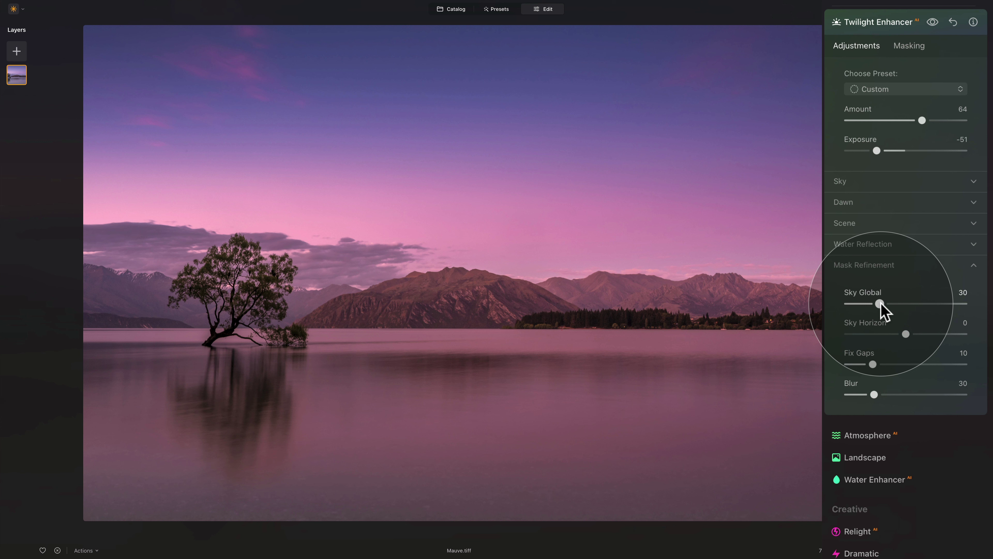
drag(879, 303, 847, 304)
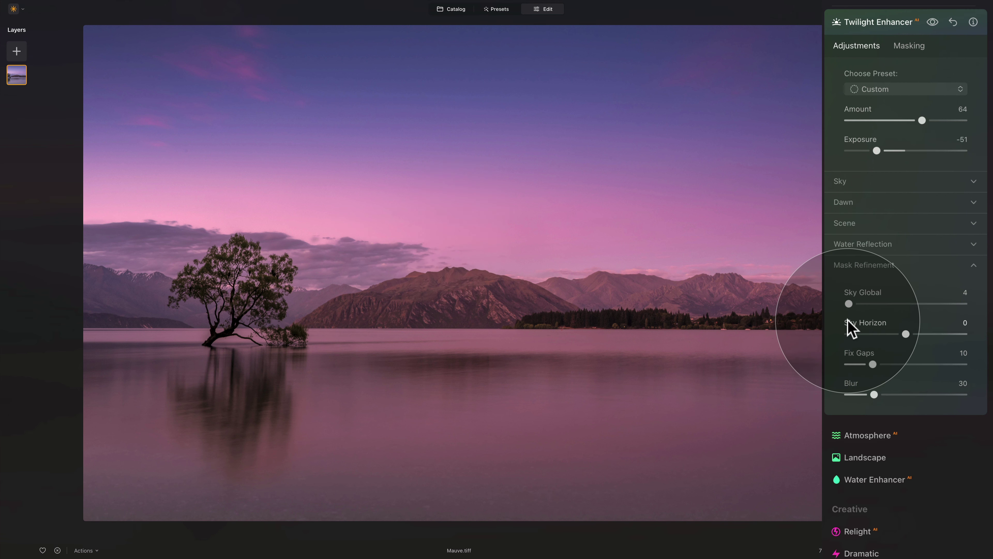
drag(849, 304, 965, 309)
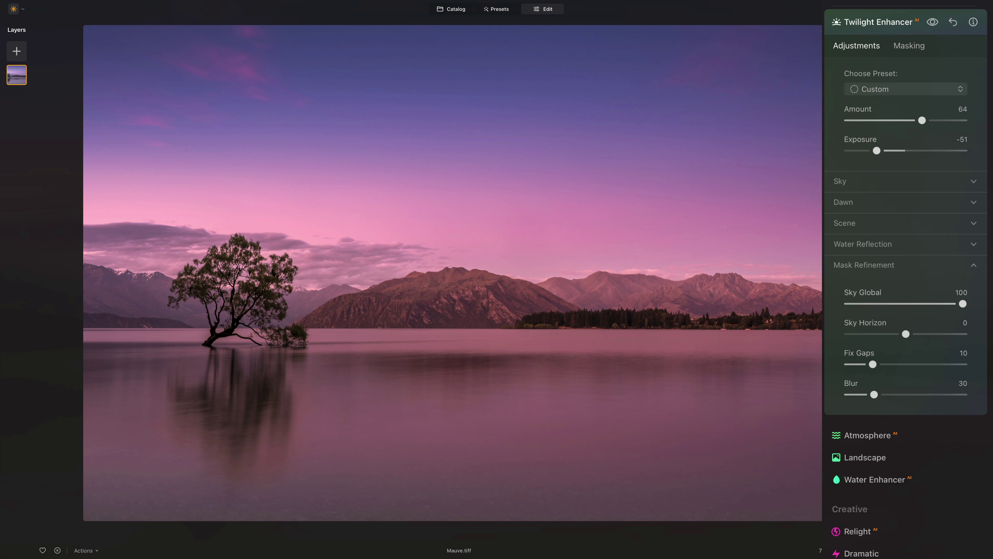
click(876, 302)
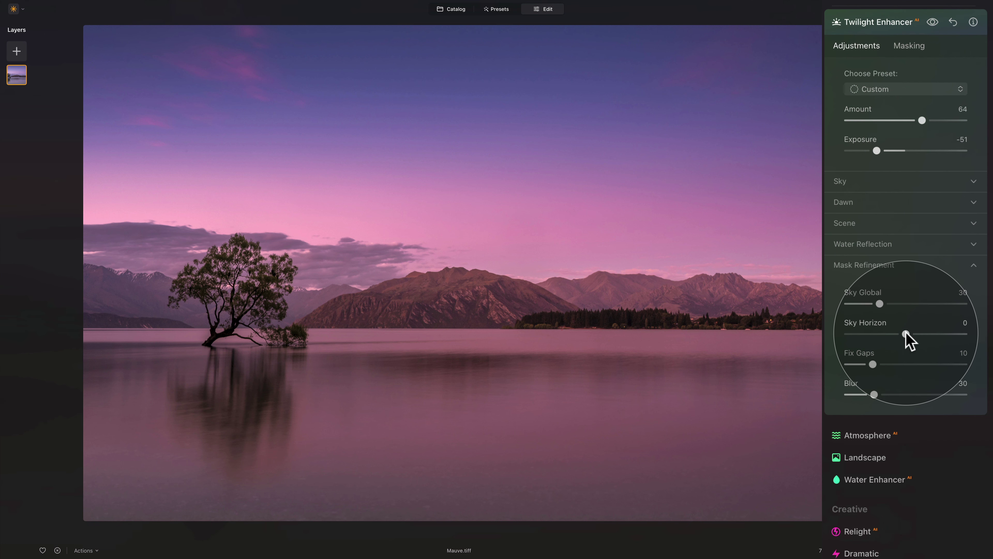
- Try Sky Horizon values of 22 and -34 and a Fix Gaps of 40, and restore them to 0 and 10
drag(906, 333, 918, 332)
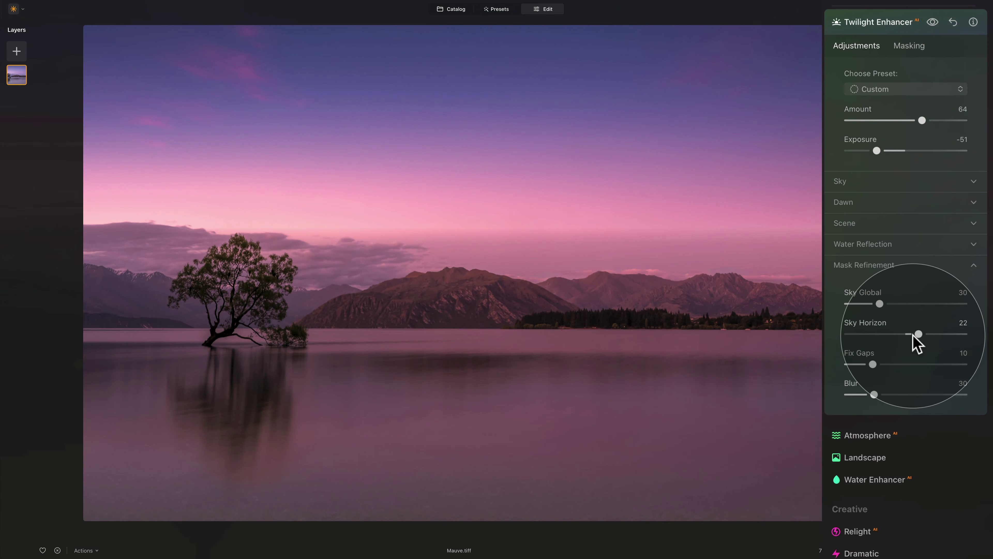
drag(920, 334, 883, 334)
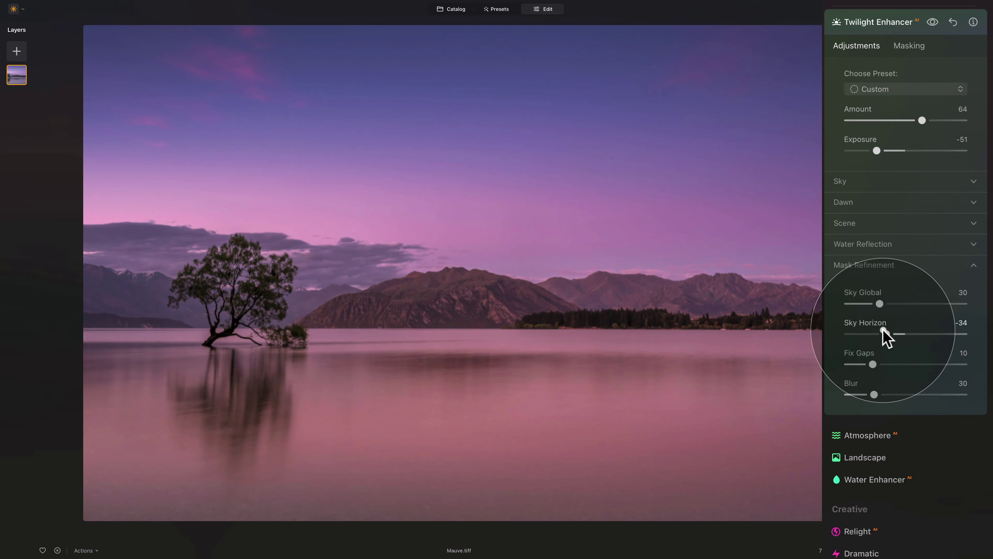
double_click(865, 326)
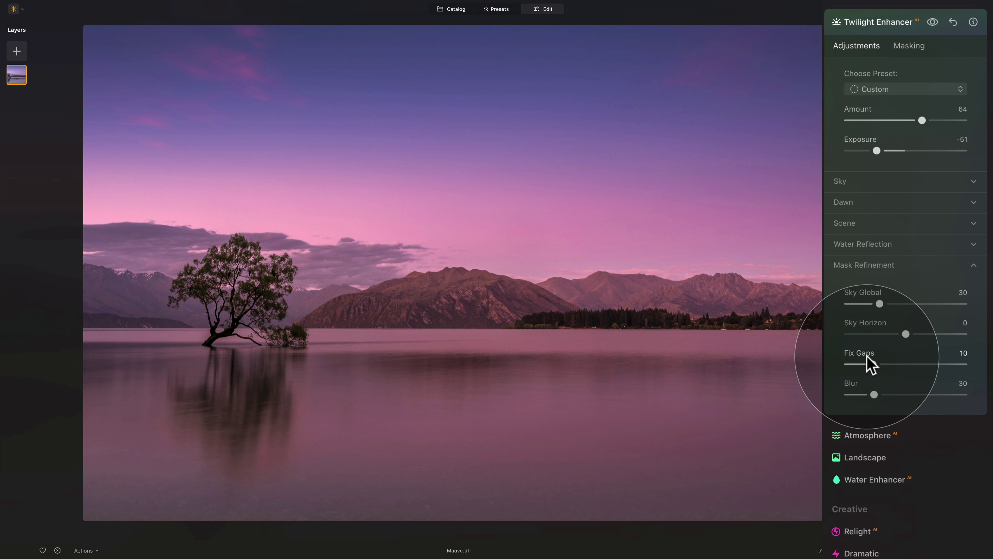
drag(871, 364, 982, 366)
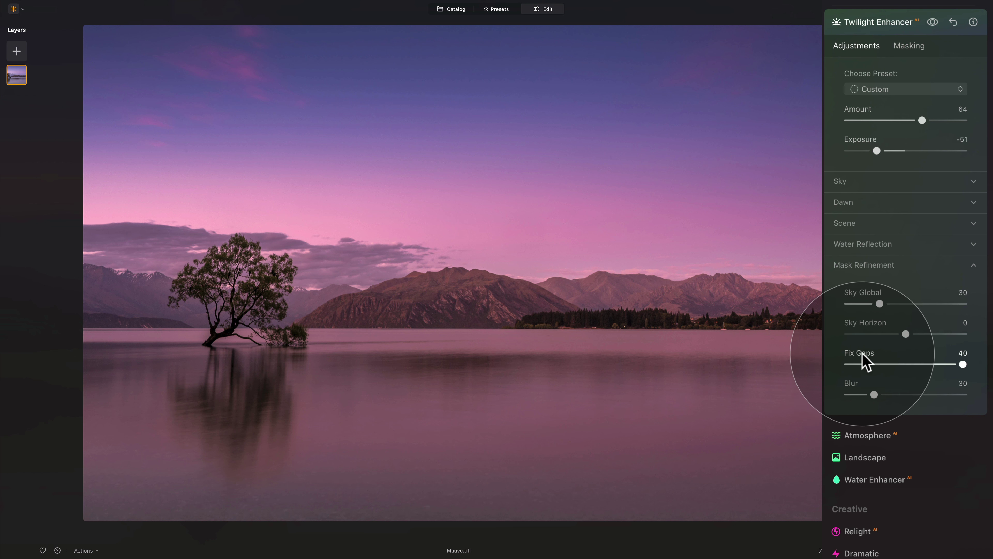
click(865, 363)
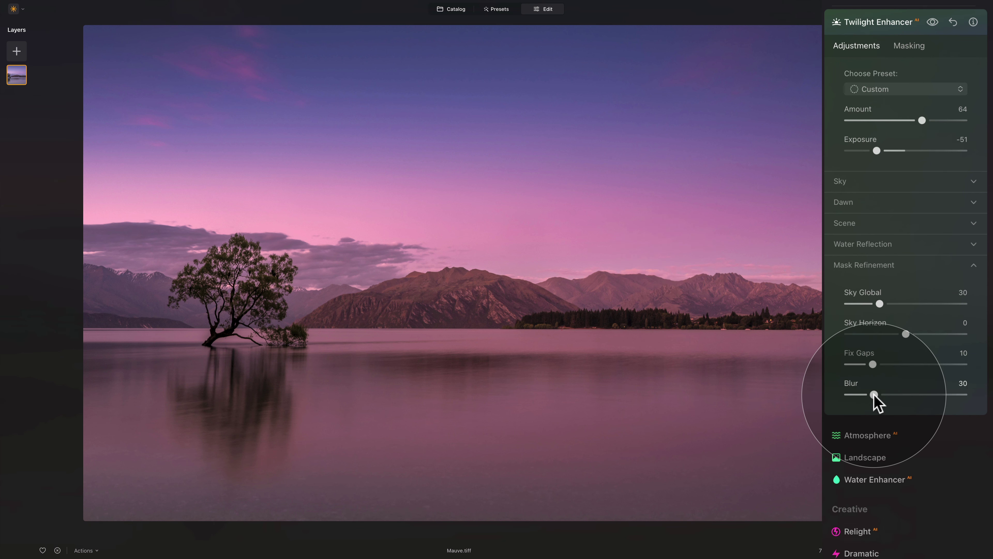
- Try a Mask Refinement Blur of 100, lower it to 10, and collapse the Mask Refinement settings
drag(874, 395, 963, 394)
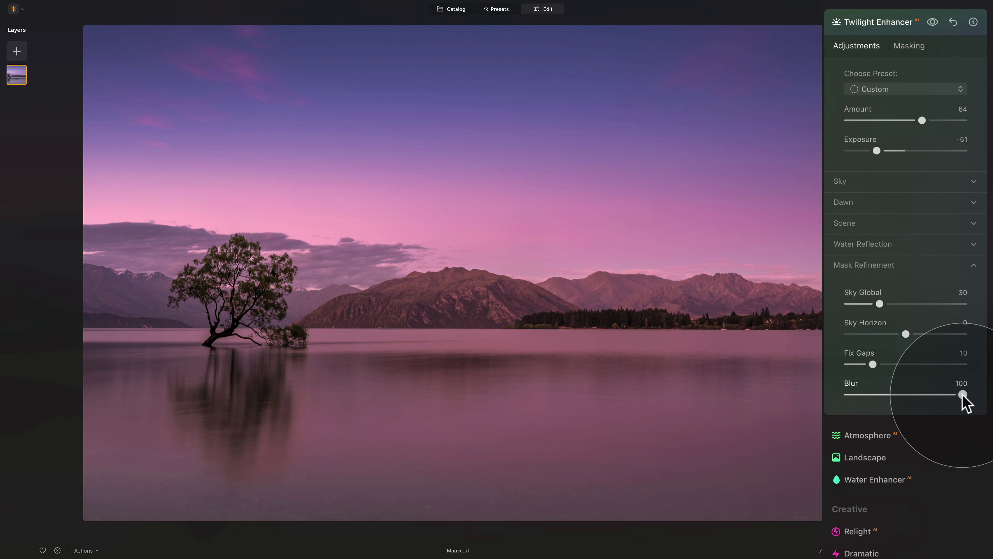
drag(963, 394, 848, 394)
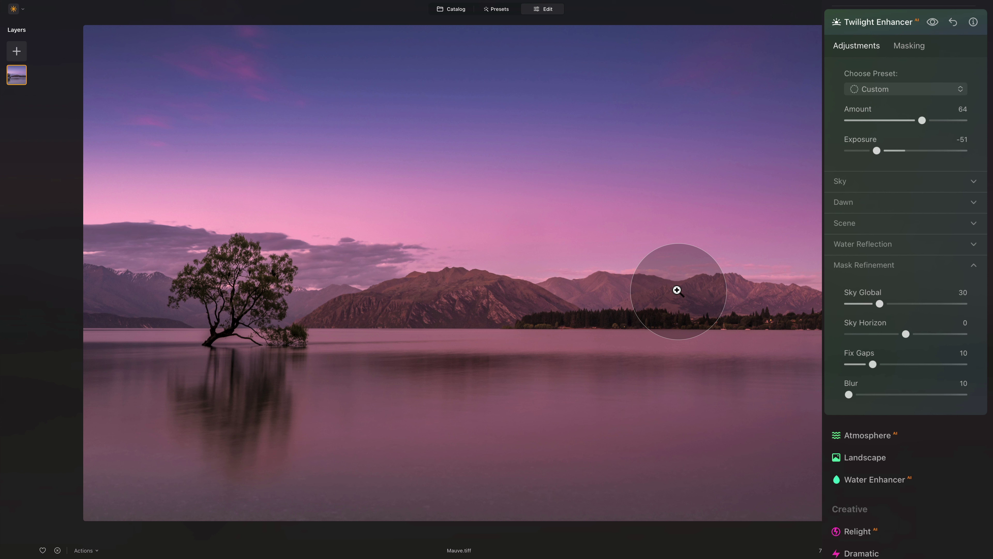
click(890, 269)
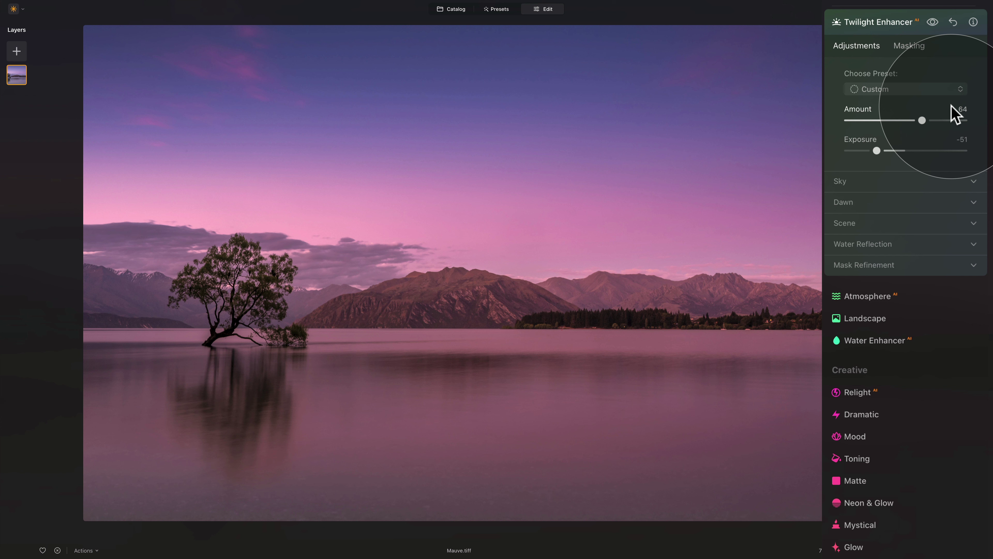
click(907, 90)
click(919, 73)
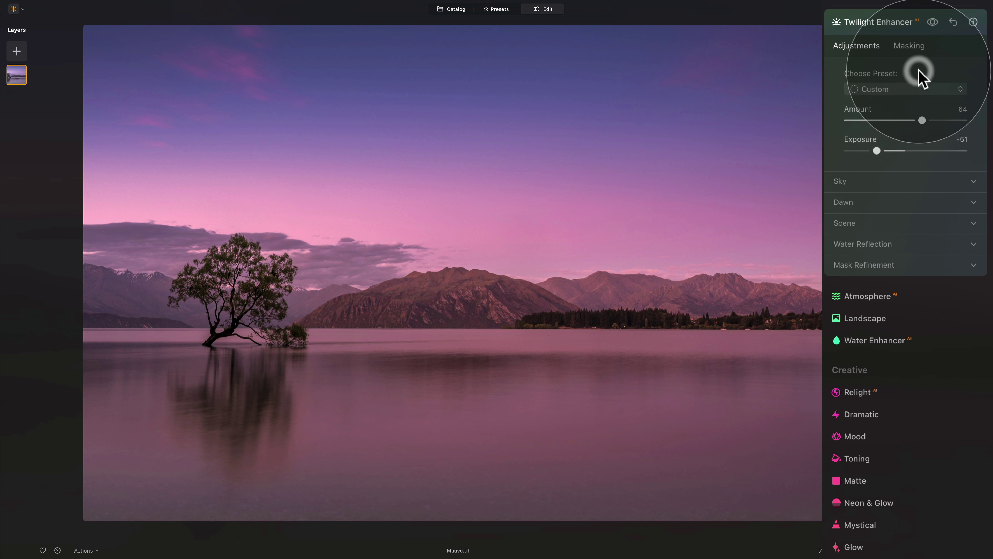